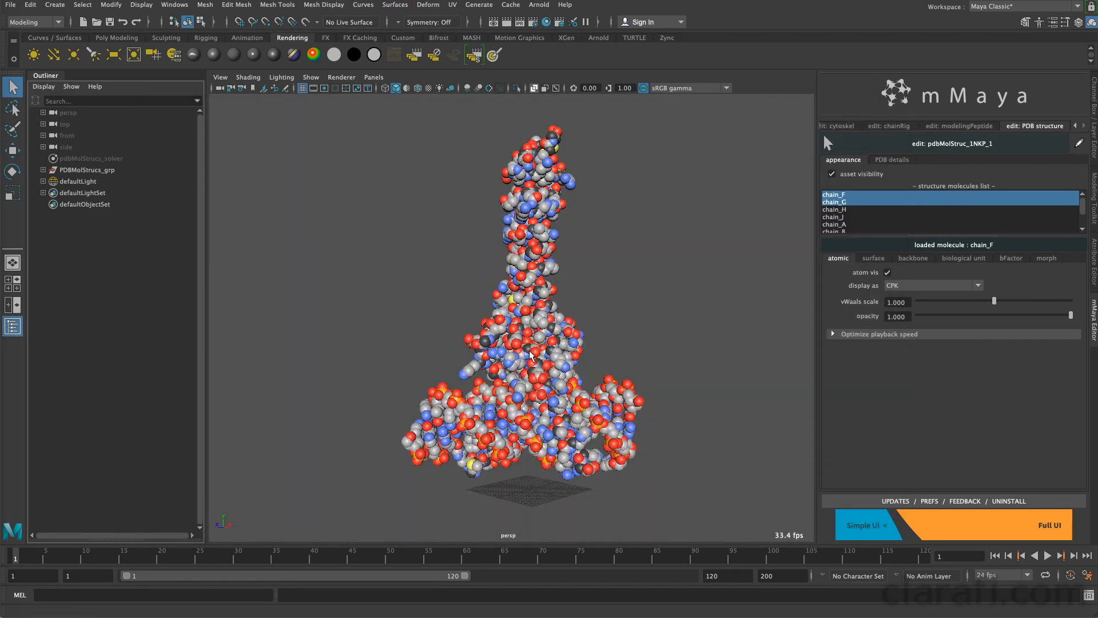
Step: Expand the PDBMolStrucs_grp group and inspect the protein chains in the upright part of the 1NKP structure
left_click(43, 170)
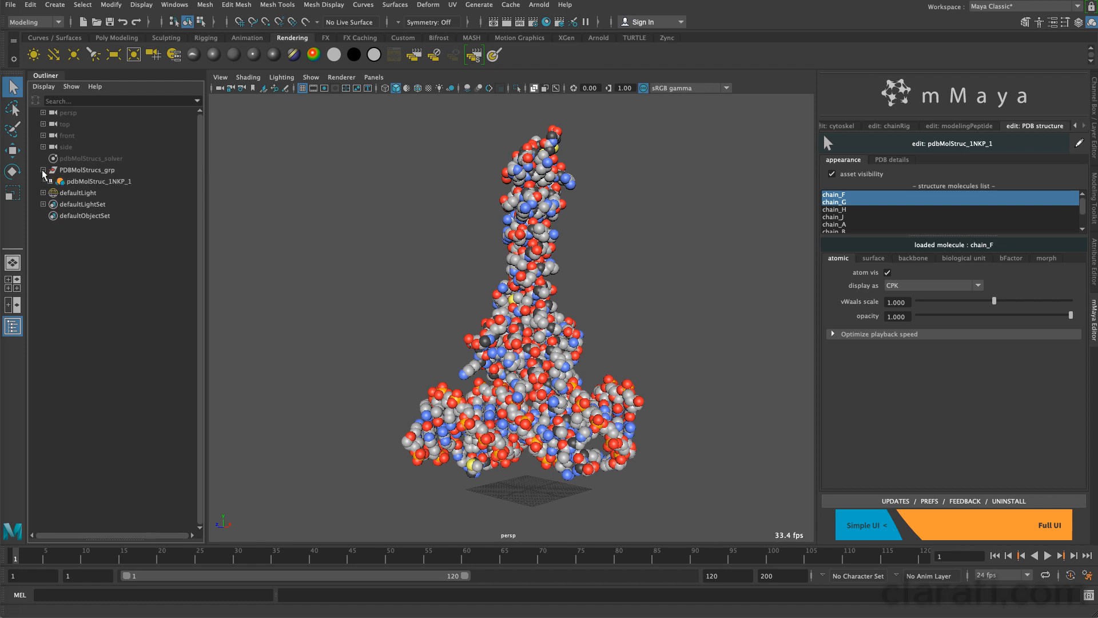
left_click_drag(568, 341, 550, 327, "alt")
left_click_drag(476, 230, 618, 260)
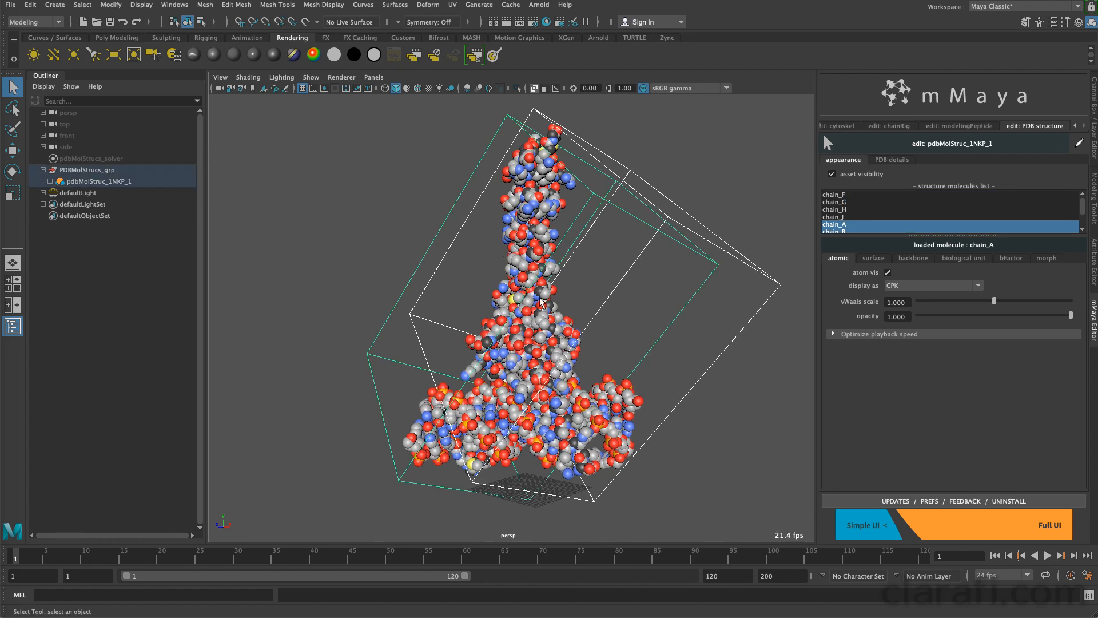
left_click_drag(517, 355, 497, 434, "alt")
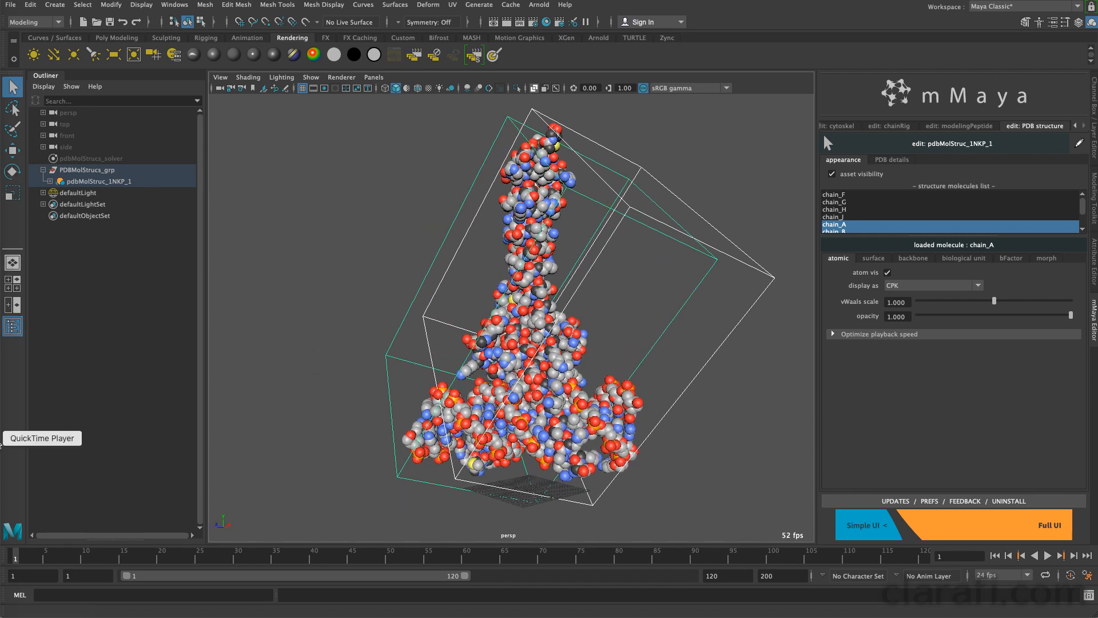
Step: Switch to QuickTime Player and play the reference animation of the ribbon protein bound to the DNA strand
left_click(14, 430)
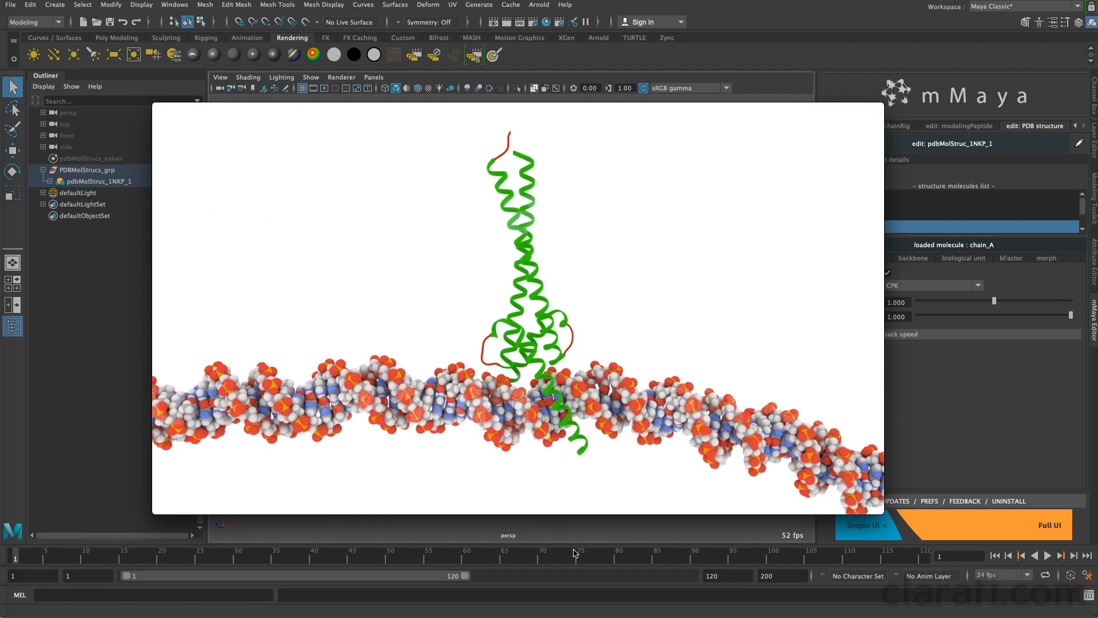
key("space")
left_click(566, 4)
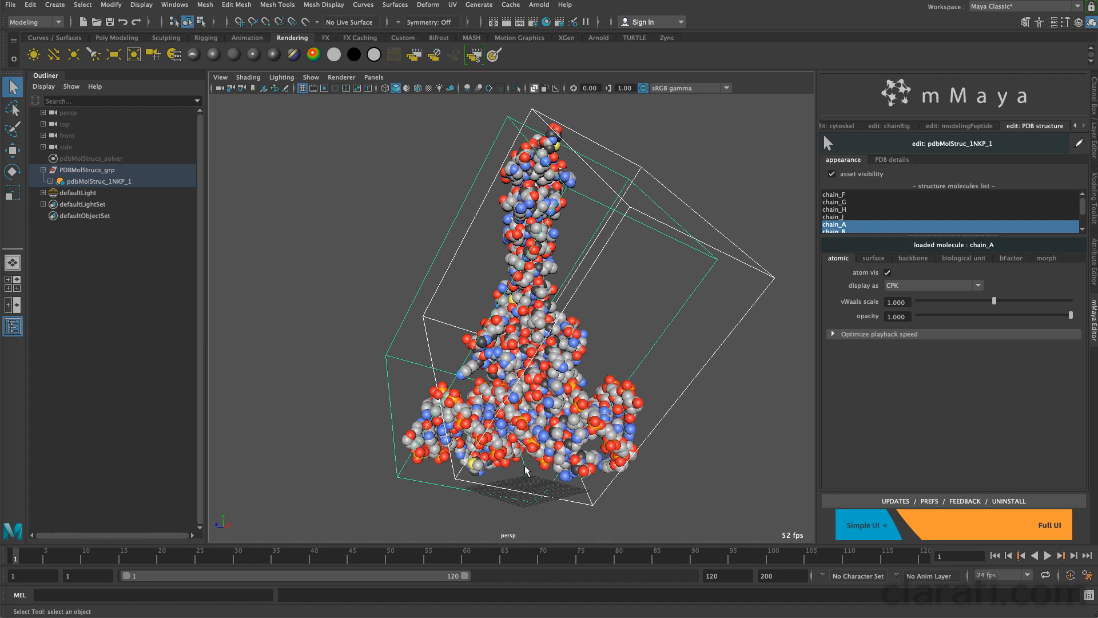
Step: Select the protein chains of the 1NKP structure and turn off their atom visibility, leaving the DNA atoms shown
left_click(385, 238)
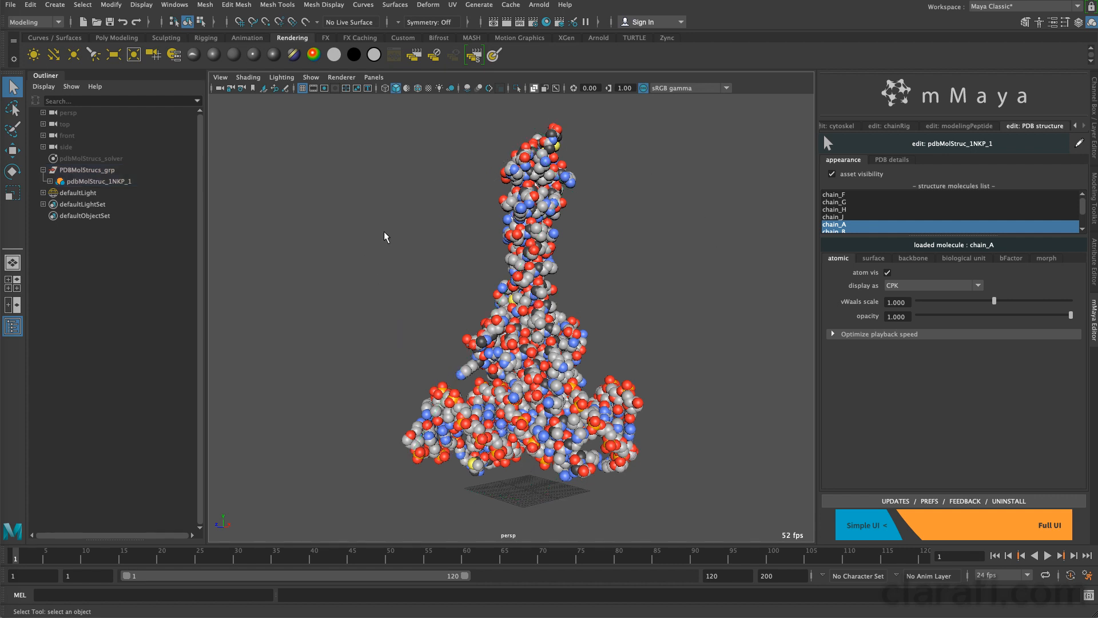
mouse_move(435, 292)
left_mouse_down("alt")
mouse_move(426, 311)
mouse_move(441, 303)
mouse_move(431, 302)
left_mouse_up("alt")
left_click_drag(445, 175, 599, 214)
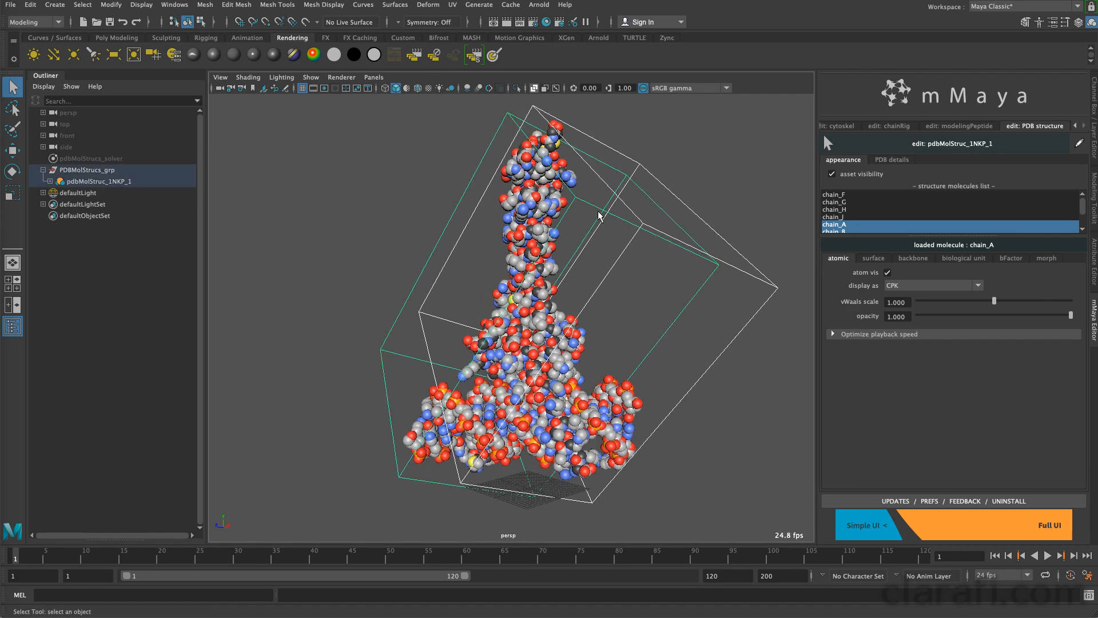
left_click(886, 273)
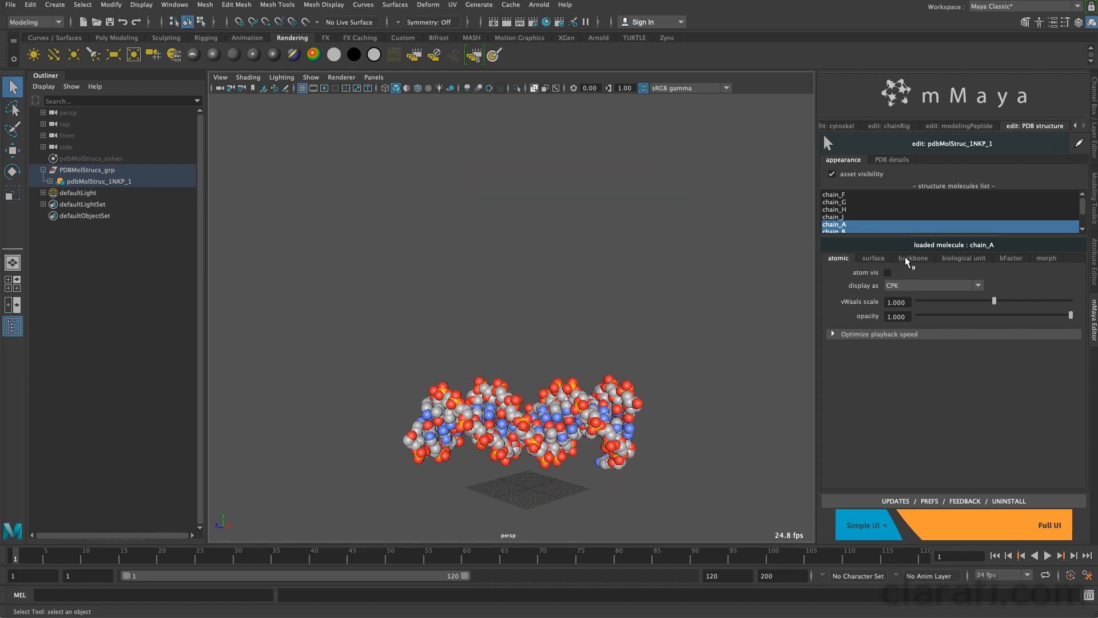
Step: Build the secondary structure cartoon for the selected molecule chains and dismiss the texture display notice
left_click(911, 263)
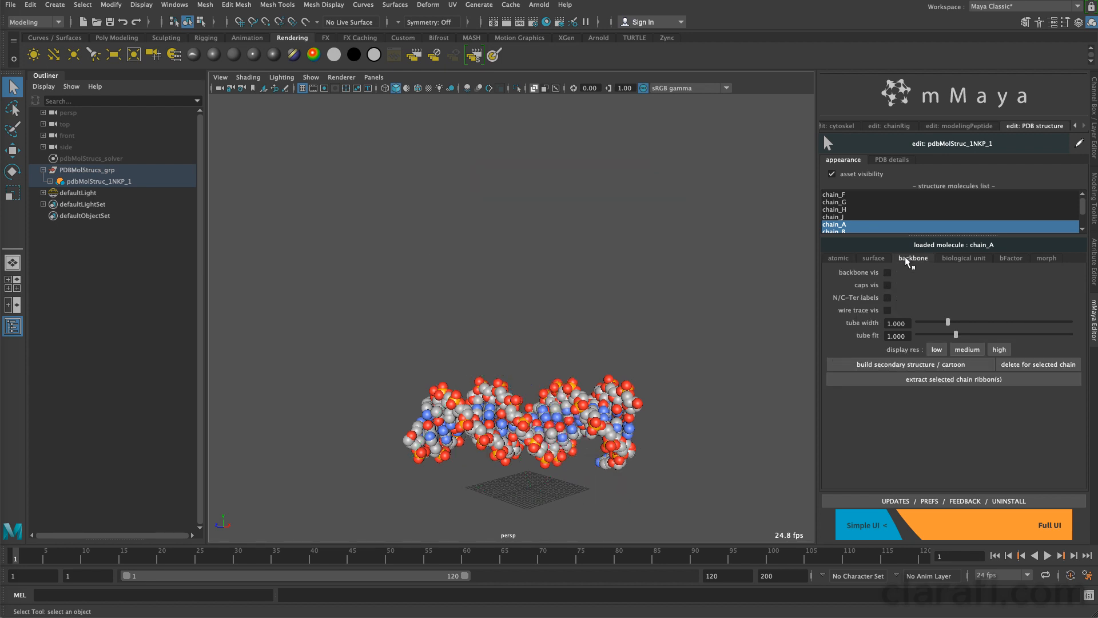
left_click(905, 367)
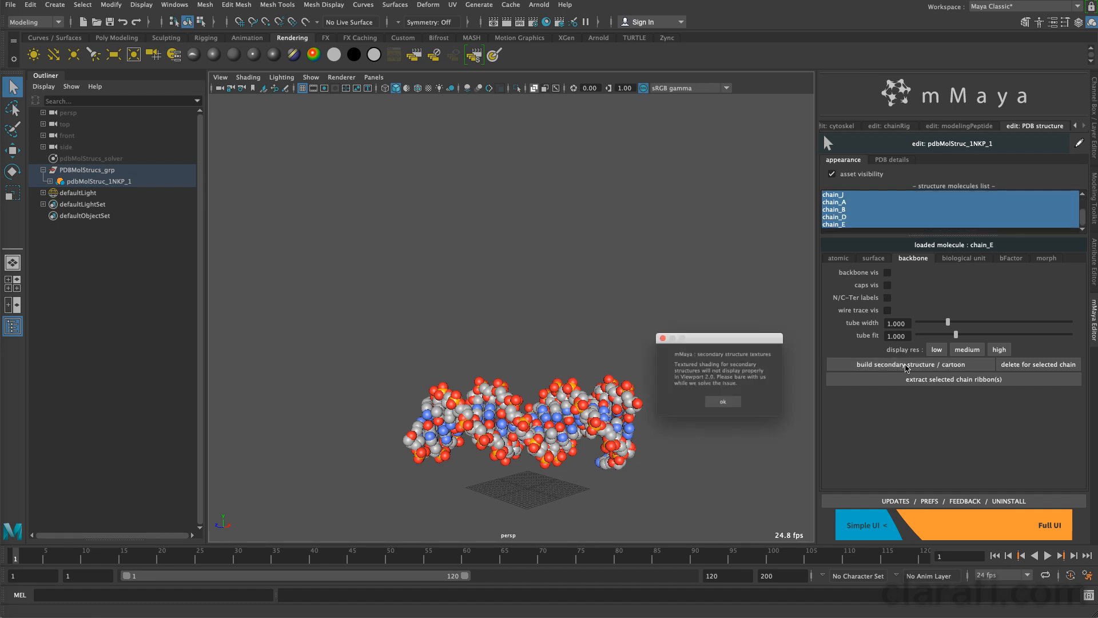
left_click(725, 407)
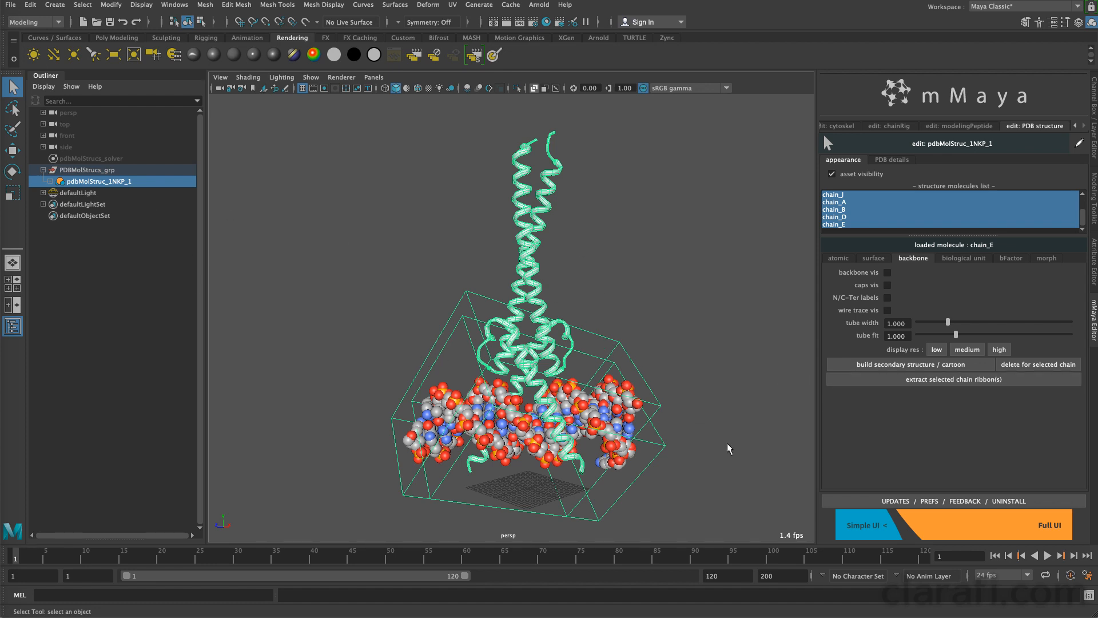
Step: Extract the selected chains' ribbons into a separate group and check which chains it contains
left_click(939, 382)
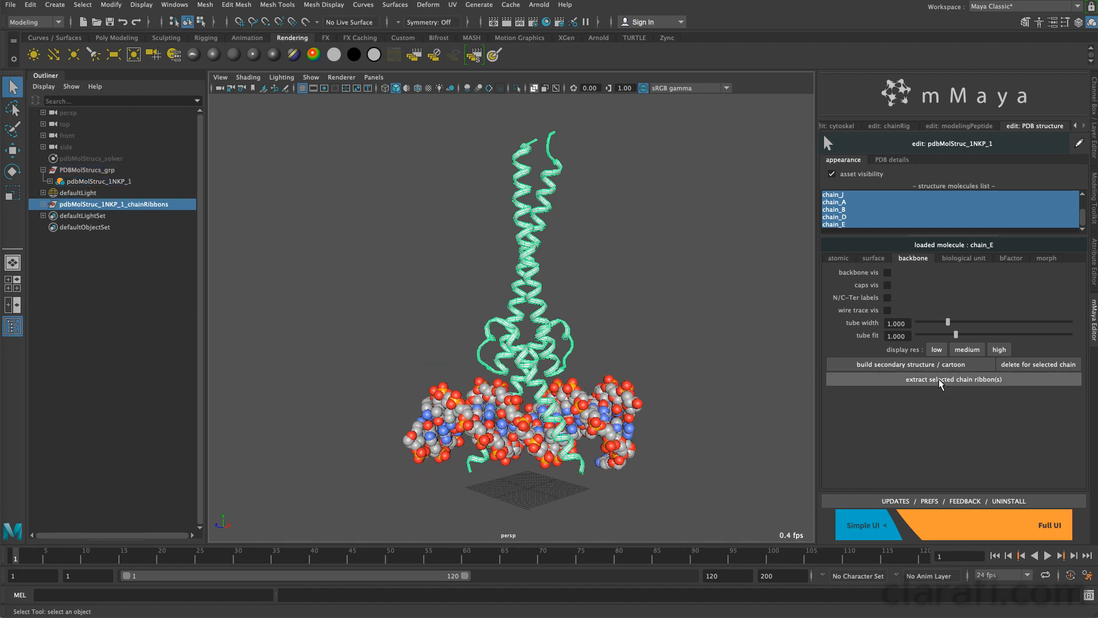
left_click(43, 204)
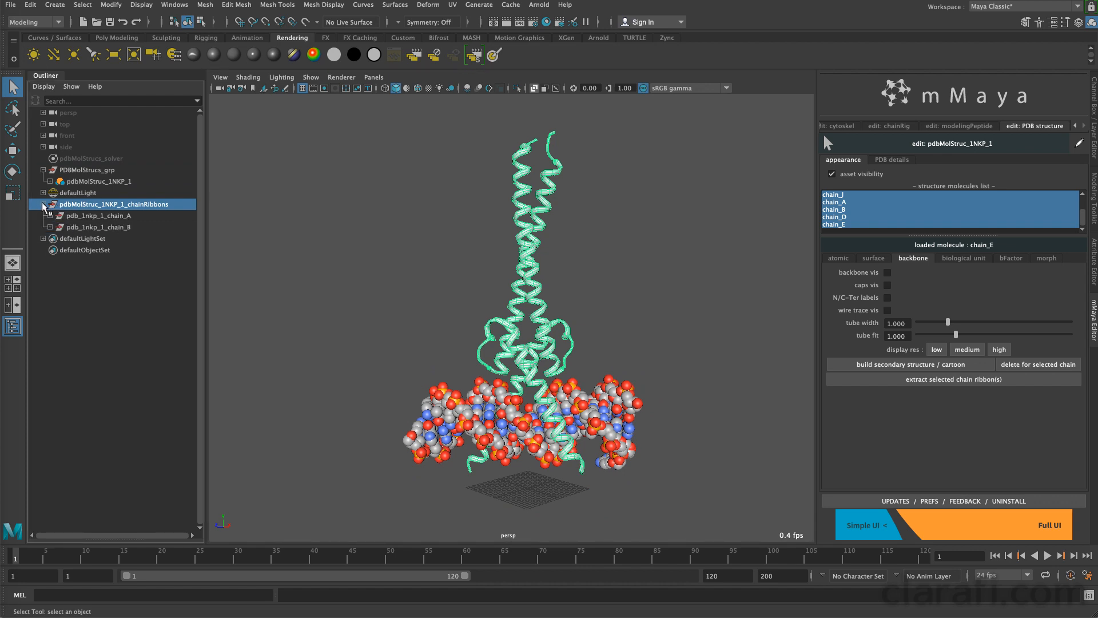
left_click(43, 204)
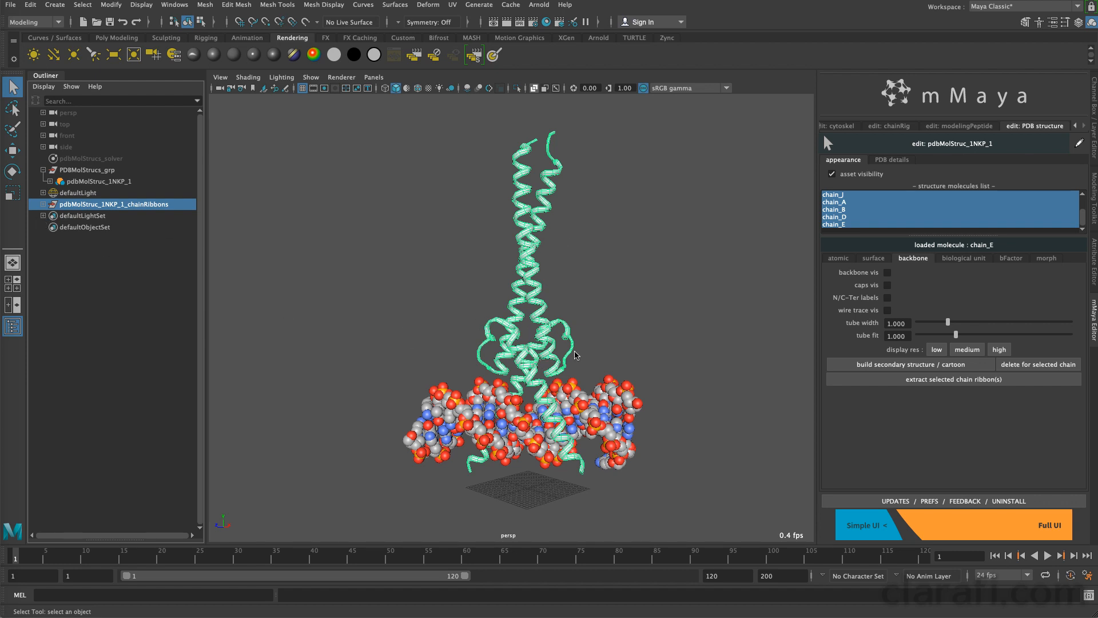
Step: Select the two-chain DNA duplex and extract its helical axis as a curve with the dsDNA kit
left_click_drag(537, 278, 508, 273, "alt")
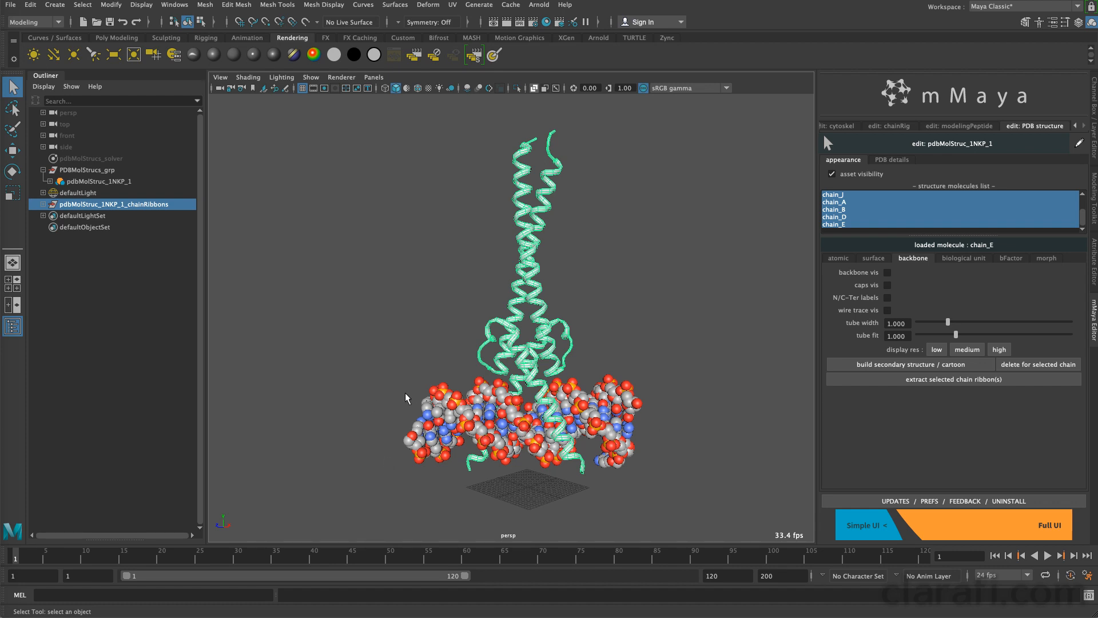
left_click(432, 451)
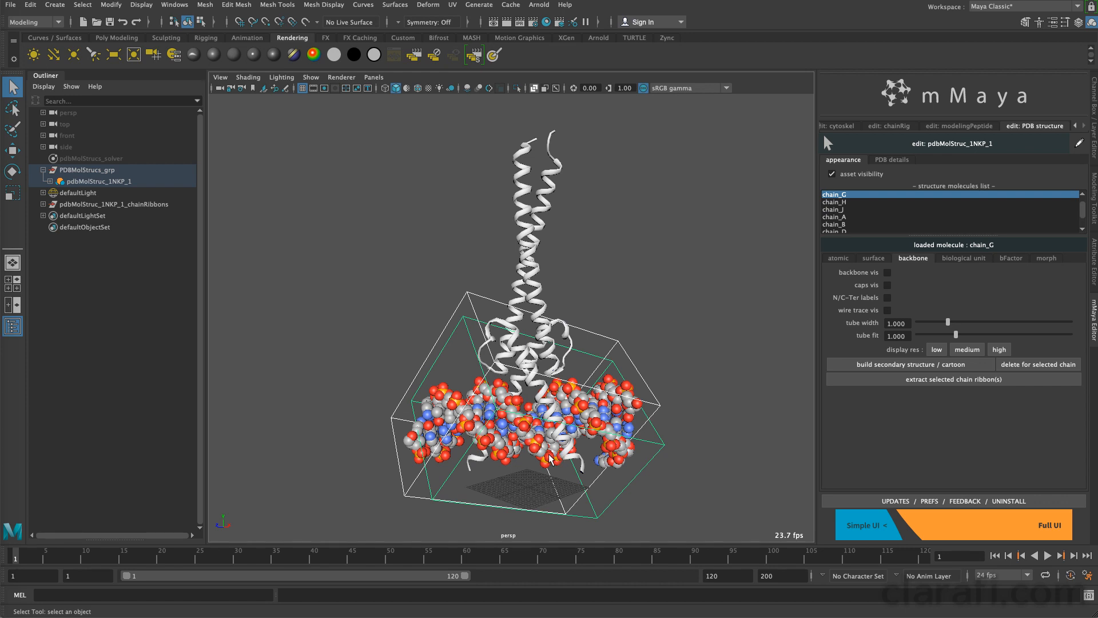
left_click(827, 126)
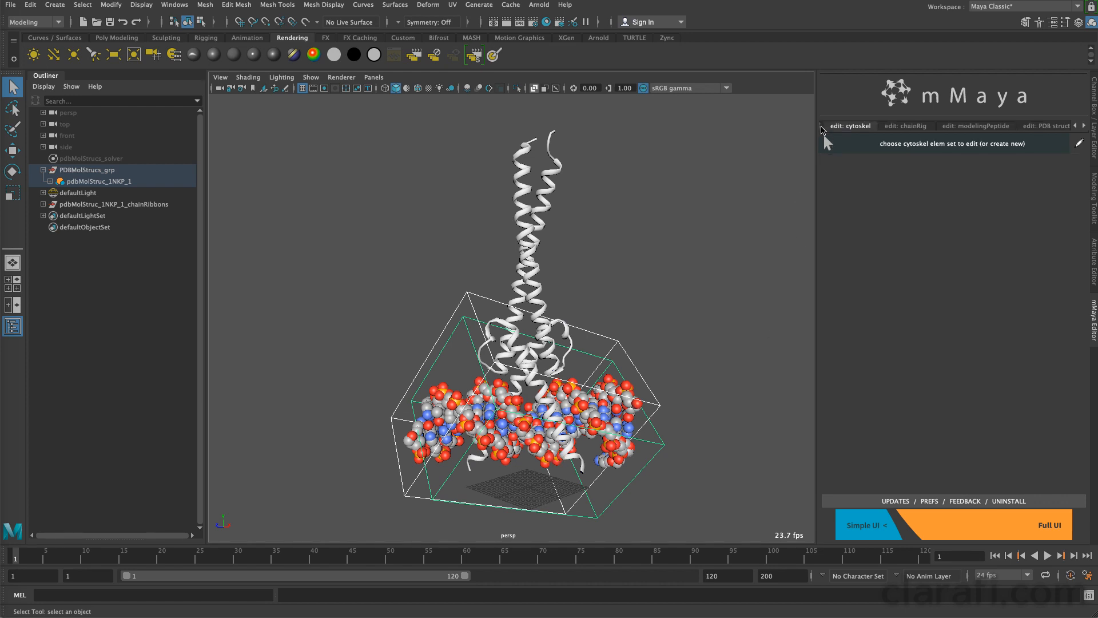
left_click(823, 129)
left_click(870, 234)
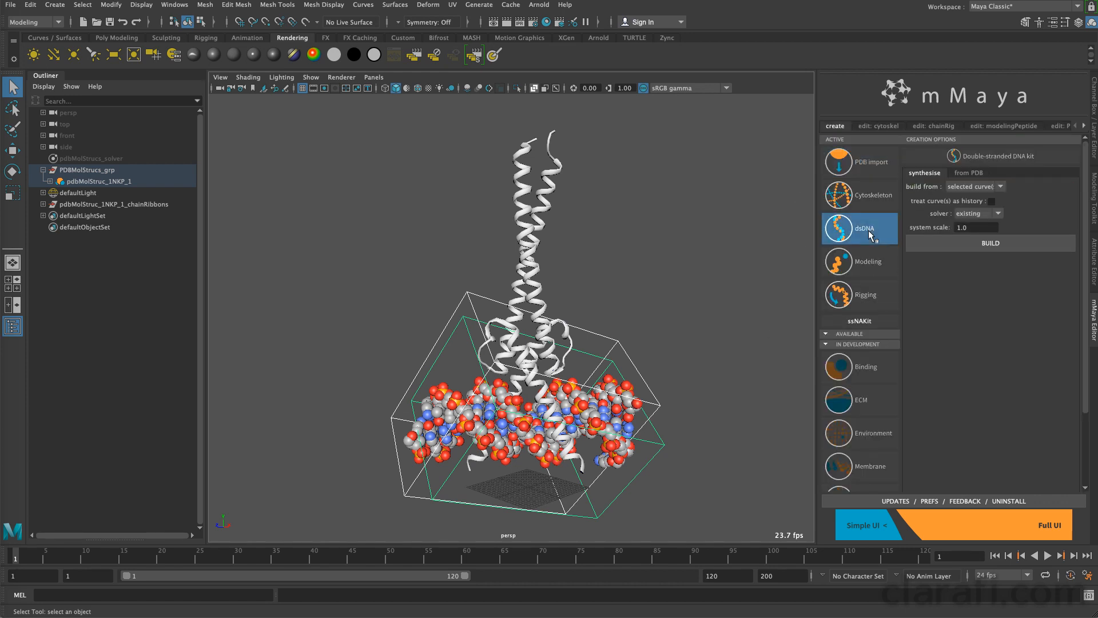
left_click(968, 173)
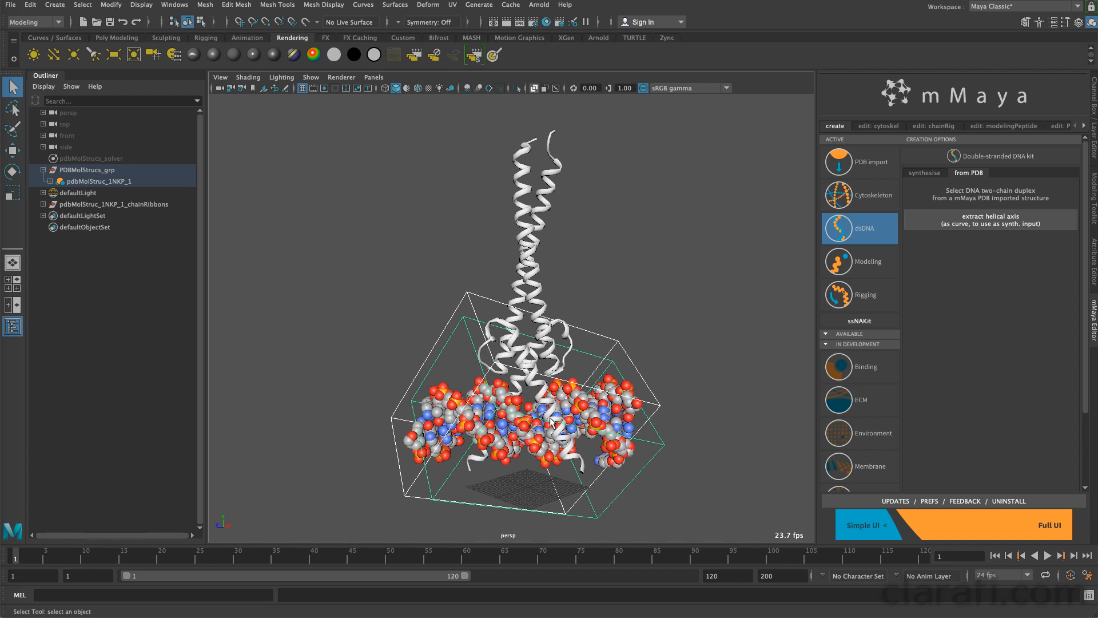
left_click(984, 218)
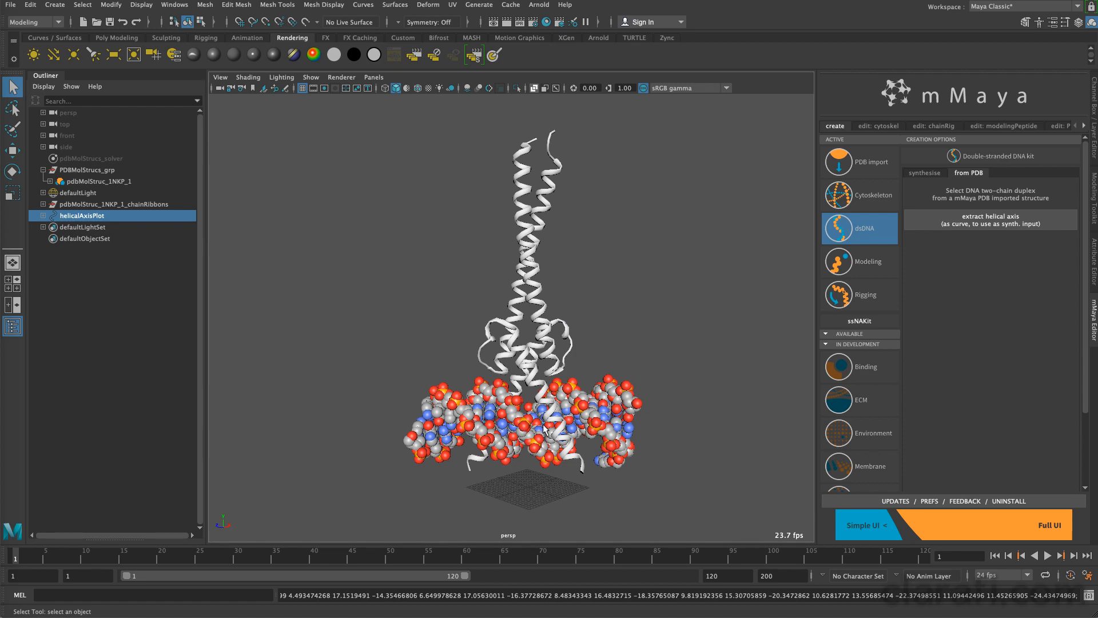
Step: Extend the extracted helical axis curve beyond both ends of the DNA
right_click_drag(543, 428, 635, 462, "alt")
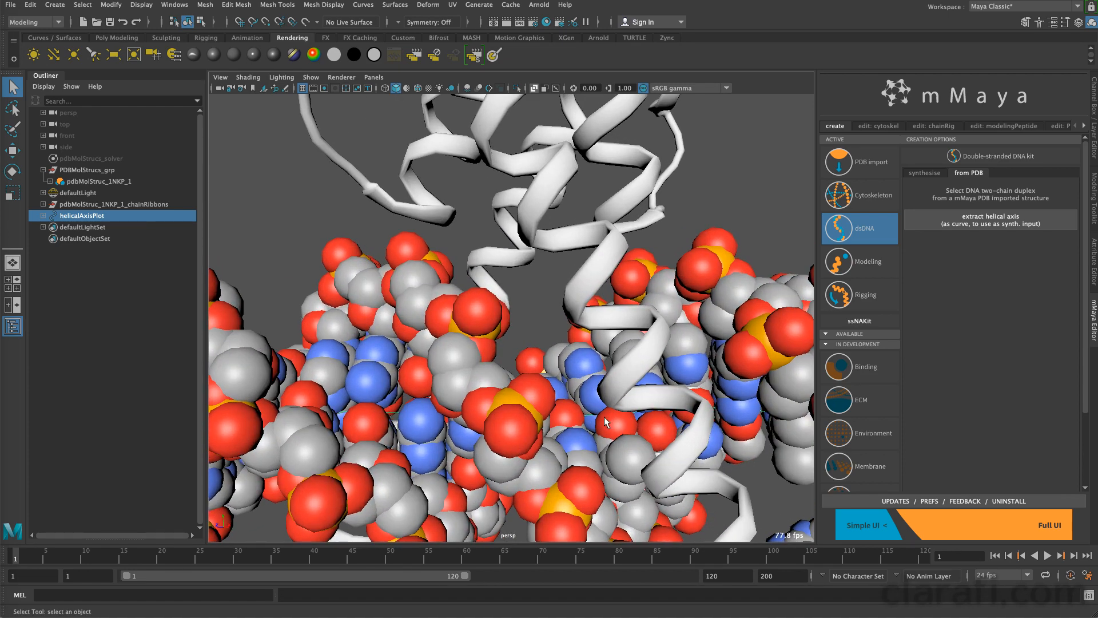
key("f")
right_click_drag(526, 351, 501, 391, "alt")
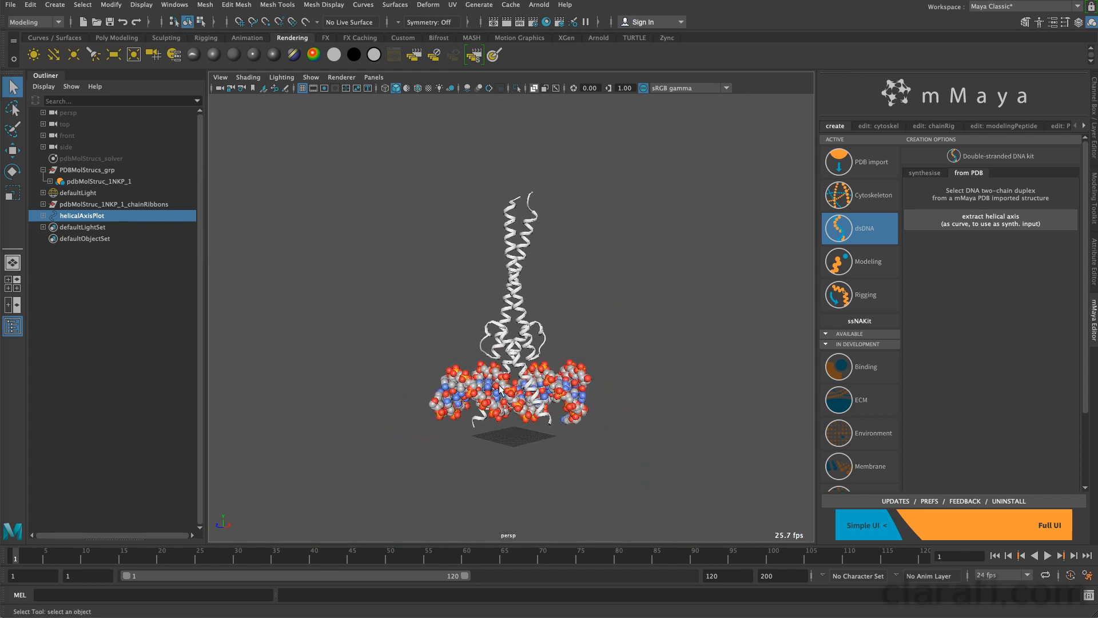
right_click_drag(592, 438, 456, 375, "alt")
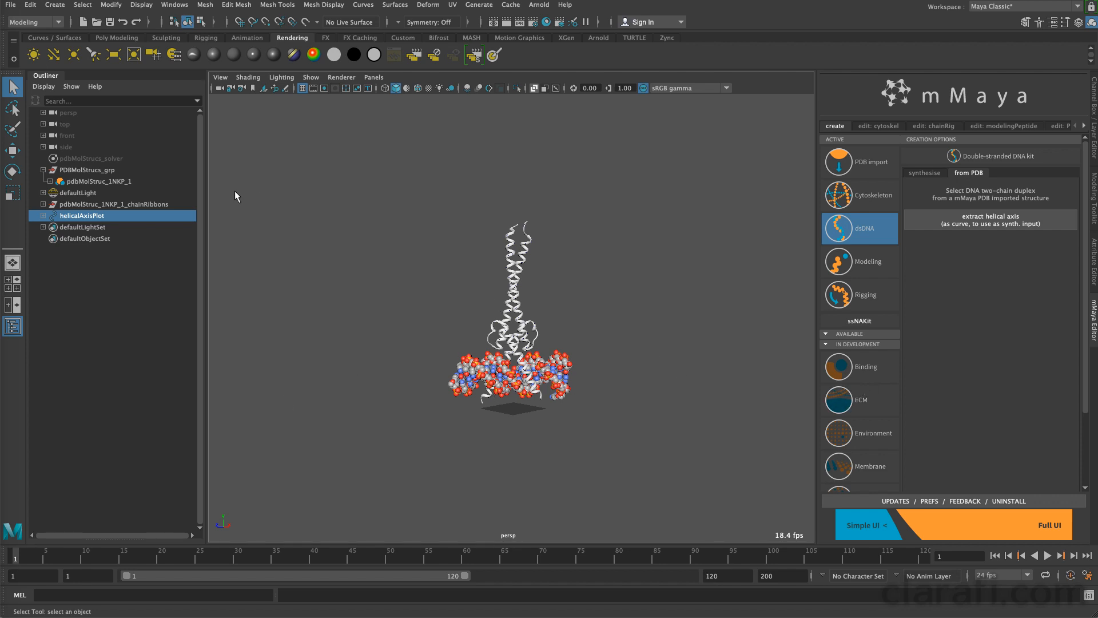
left_click(53, 40)
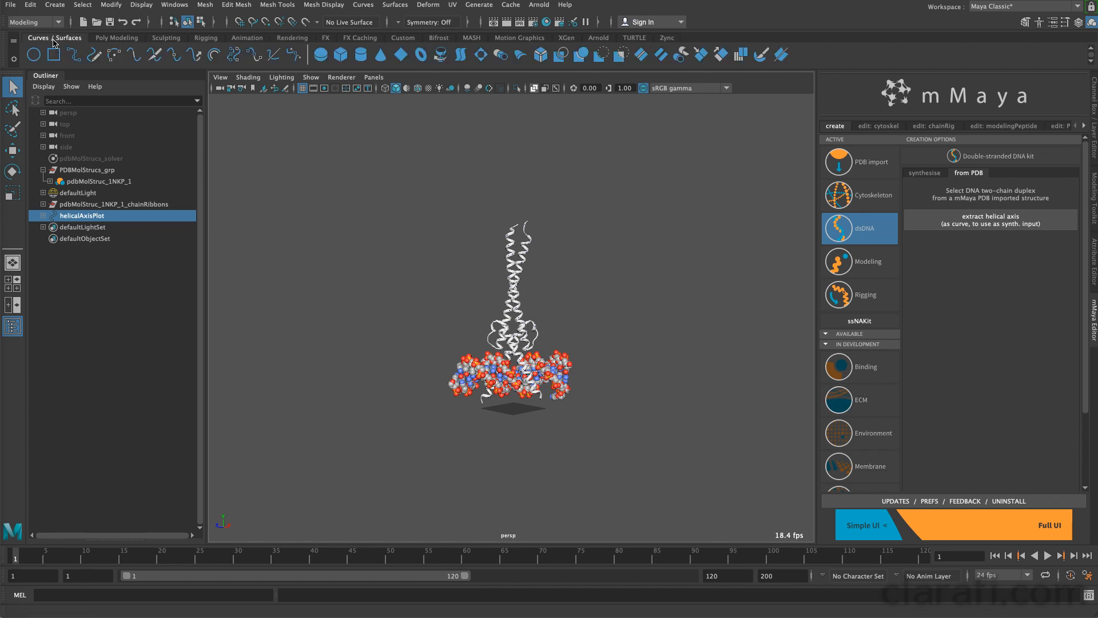
left_click(195, 60)
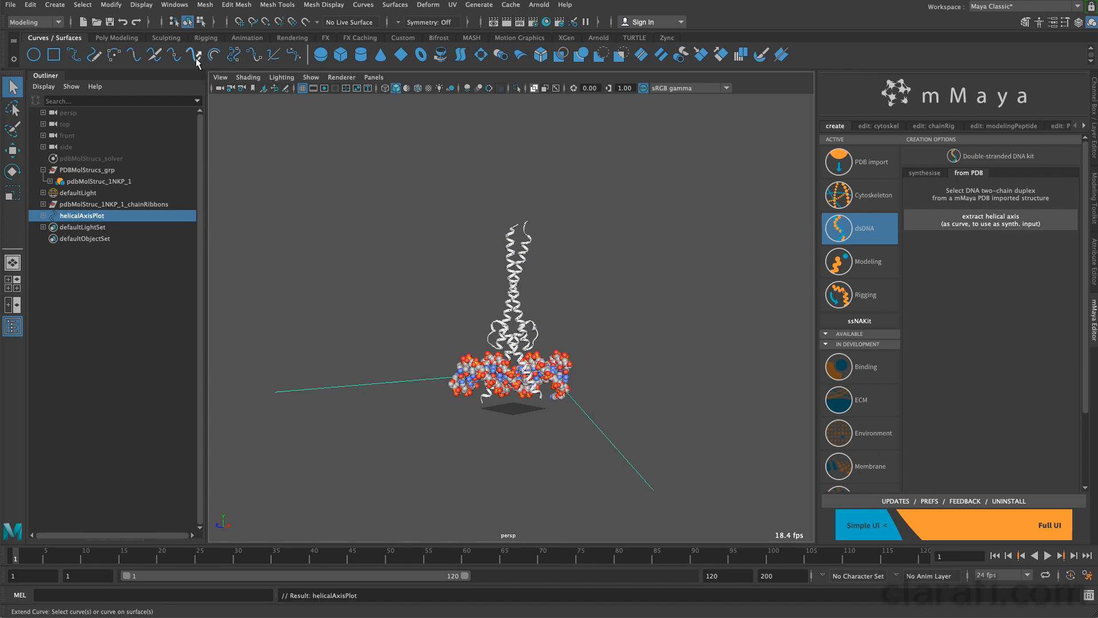
Step: Show the helical axis curve's control vertices and reposition those on one extended end with the Move tool
left_click_drag(355, 275, 443, 342, "alt")
middle_click_drag(443, 343, 499, 301, "alt")
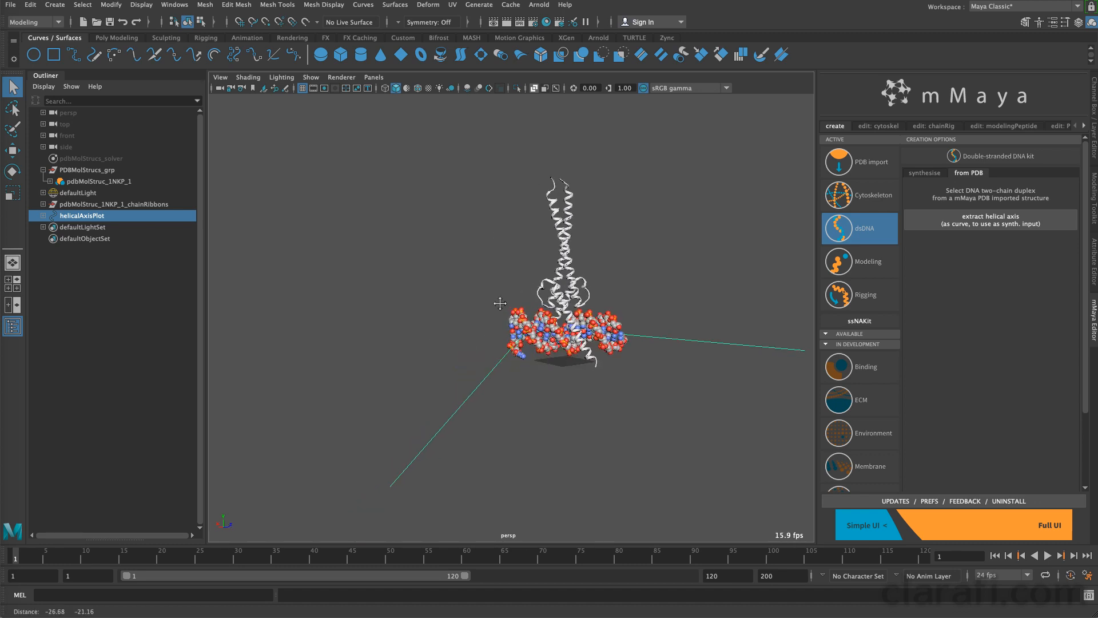
right_click_drag(500, 301, 430, 395, "alt")
left_click_drag(365, 412, 337, 320)
key("w")
left_click_drag(506, 361, 454, 325)
left_click_drag(459, 331, 457, 332)
Step: Move the neighbouring control vertices near the DNA outward along the extension so the axis curve bends smoothly
scroll(543, 370, "up", 8)
scroll(542, 370, "up", 5)
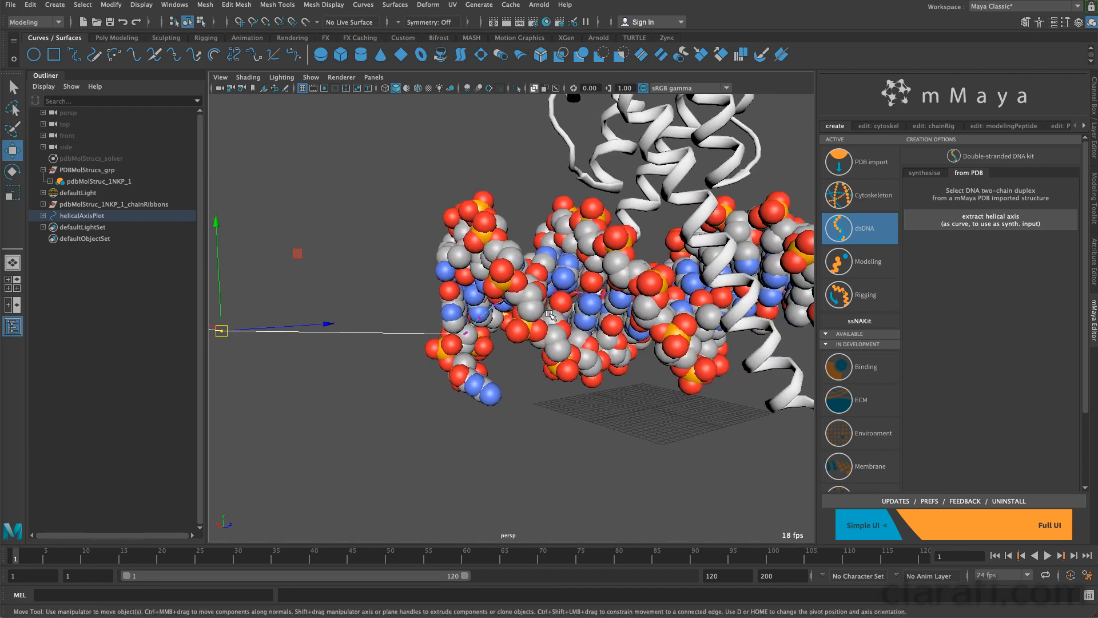
key("Left")
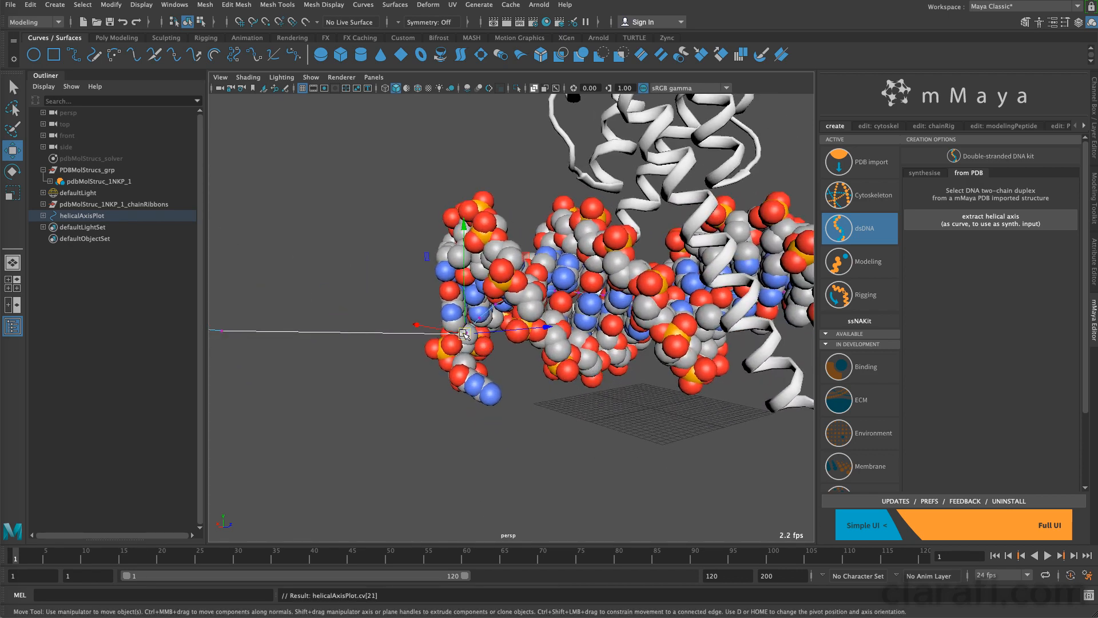
left_click_drag(464, 334, 326, 331)
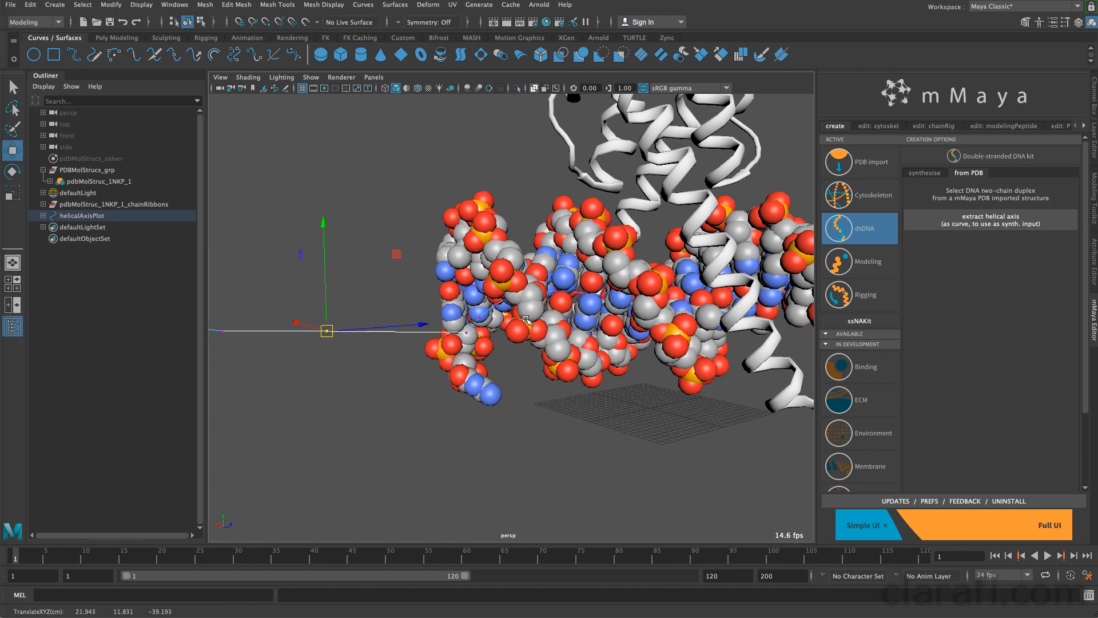
key("Right")
left_click_drag(467, 333, 406, 318)
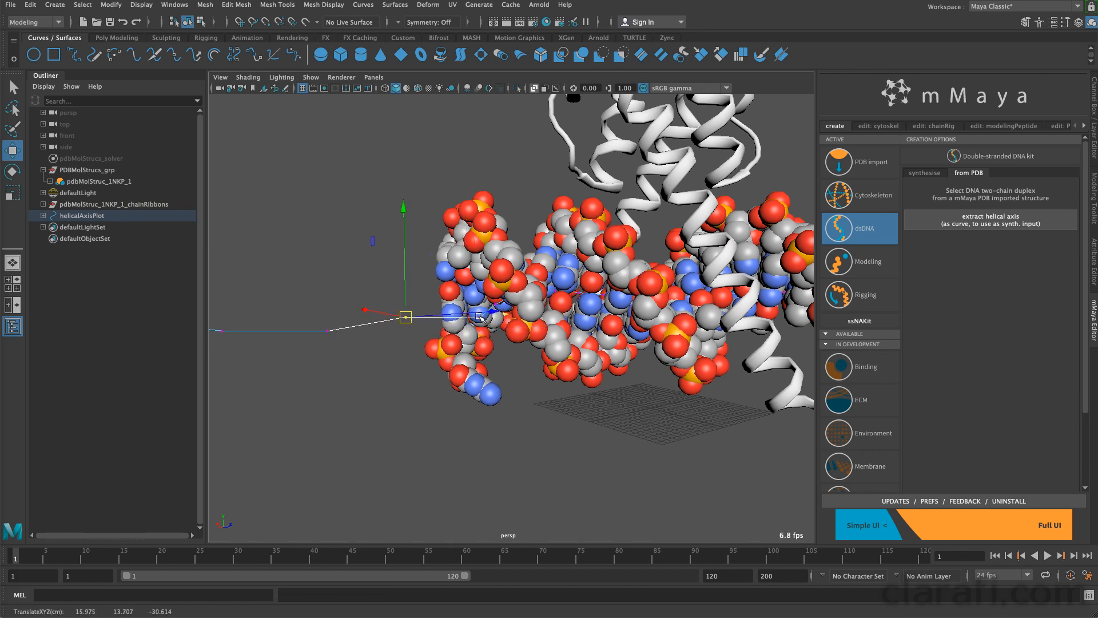
key("Right")
left_click_drag(479, 315, 464, 305)
left_click_drag(331, 314, 298, 321)
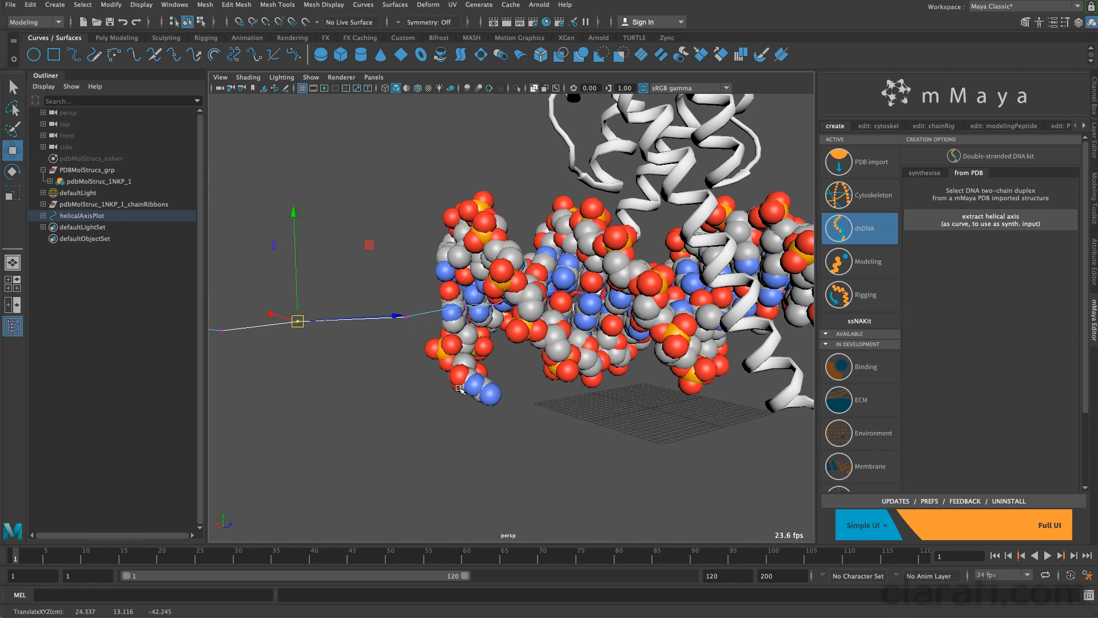
Step: Undo the stray move of the current vertex and shift the next outer control vertex farther from the DNA
right_click_drag(511, 397, 341, 323, "alt")
middle_click_drag(341, 324, 437, 365, "alt")
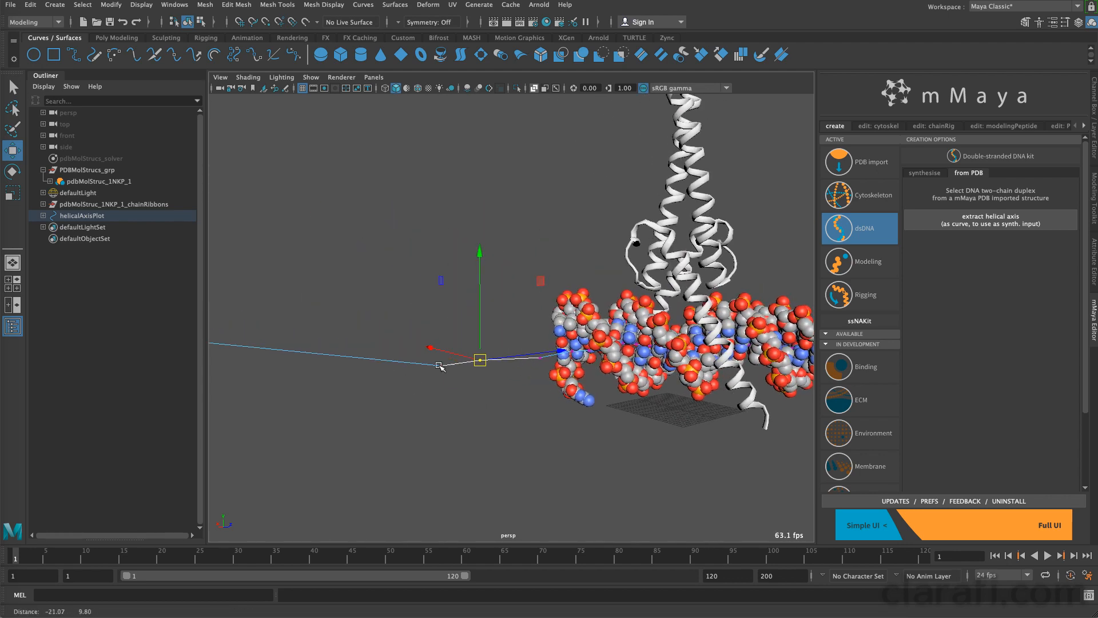
left_click_drag(433, 350, 493, 372)
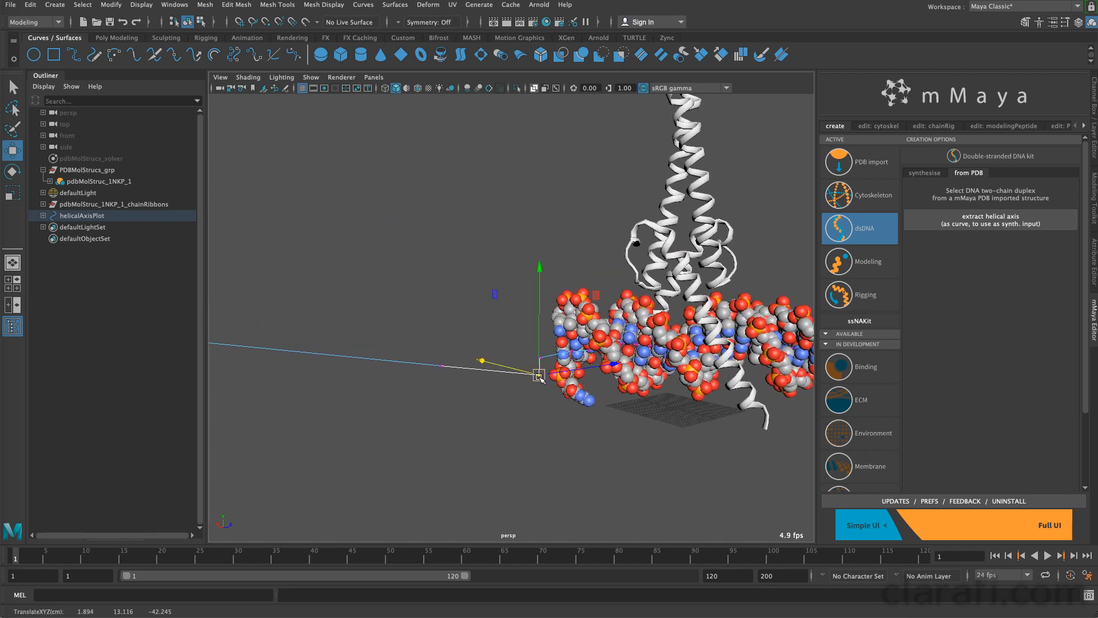
key("ctrl+z")
left_click(440, 365)
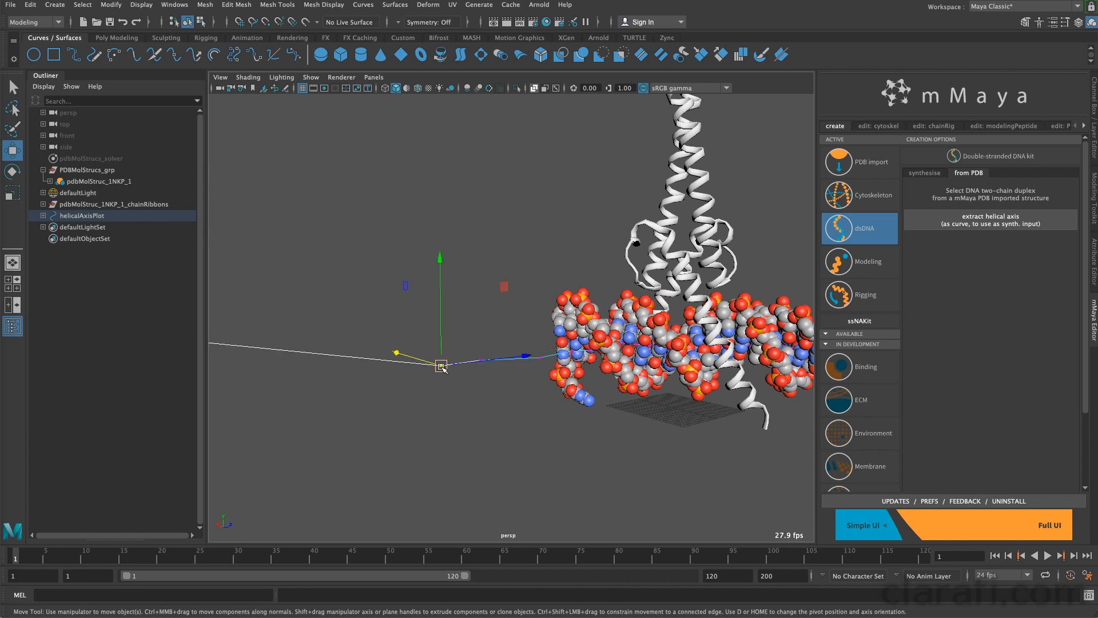
left_click_drag(441, 365, 336, 356)
right_click_drag(607, 430, 426, 364, "alt")
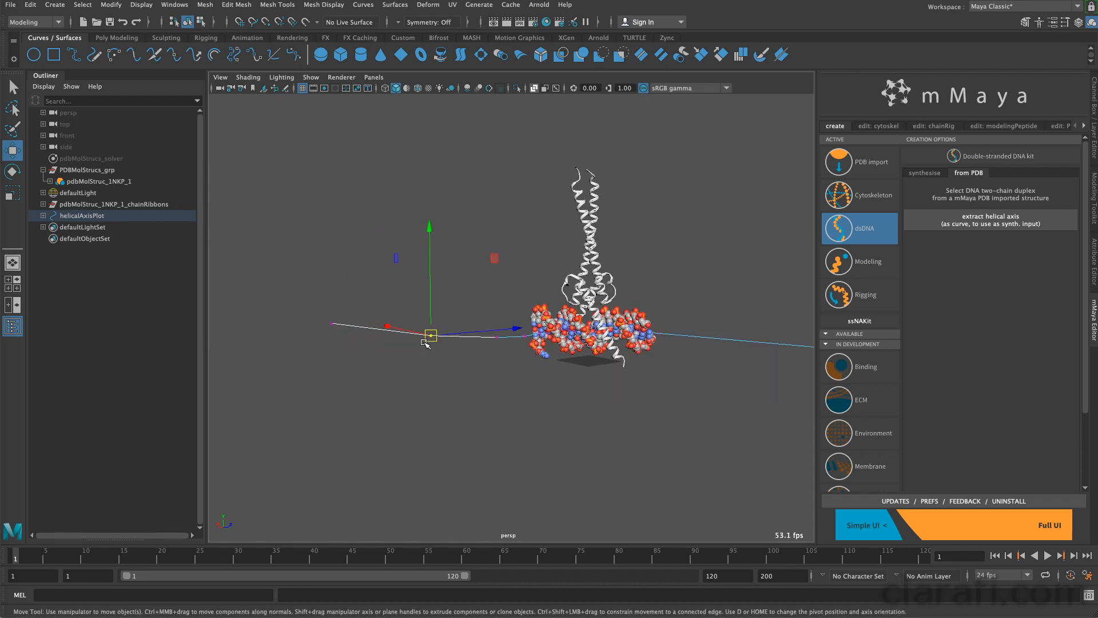
Step: Leave control-vertex editing of the helical axis curve and return to object selection
right_click_drag(361, 329, 415, 312)
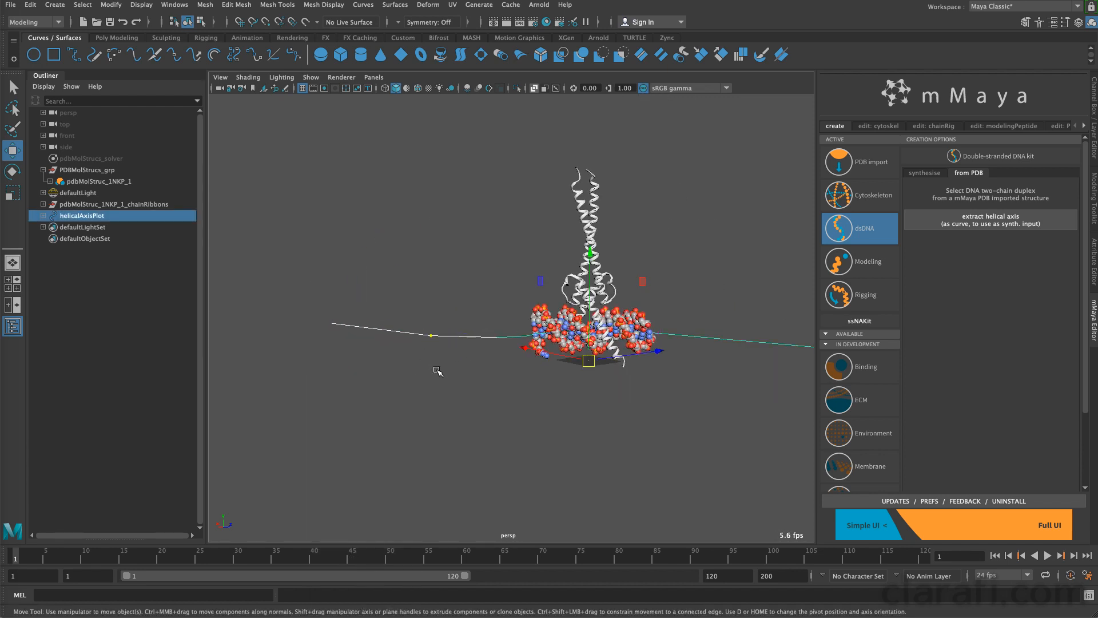
left_click(438, 370)
left_click_drag(487, 374, 347, 401, "alt")
Step: Lower the outermost control vertex on the raised end of the helical axis curve so it levels out, then return to object selection
right_click_drag(322, 366, 262, 375)
left_click_drag(263, 366, 313, 349)
key("q")
left_click_drag(412, 378, 385, 337, "alt")
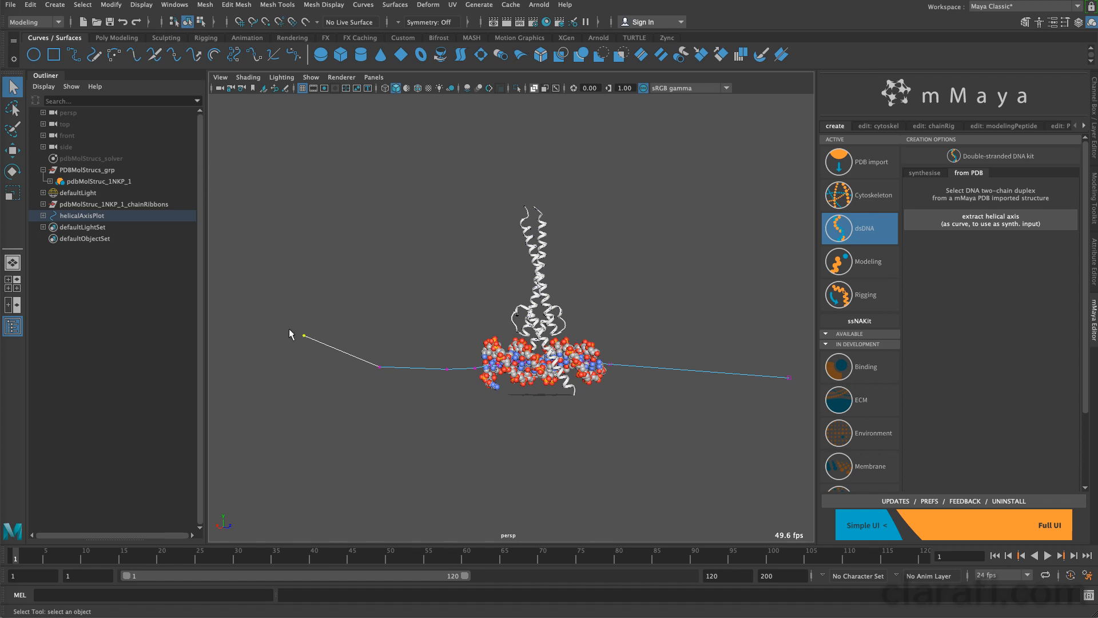
key("w")
left_click_drag(304, 239, 305, 270)
right_click_drag(418, 368, 472, 350)
left_click_drag(421, 382, 421, 383)
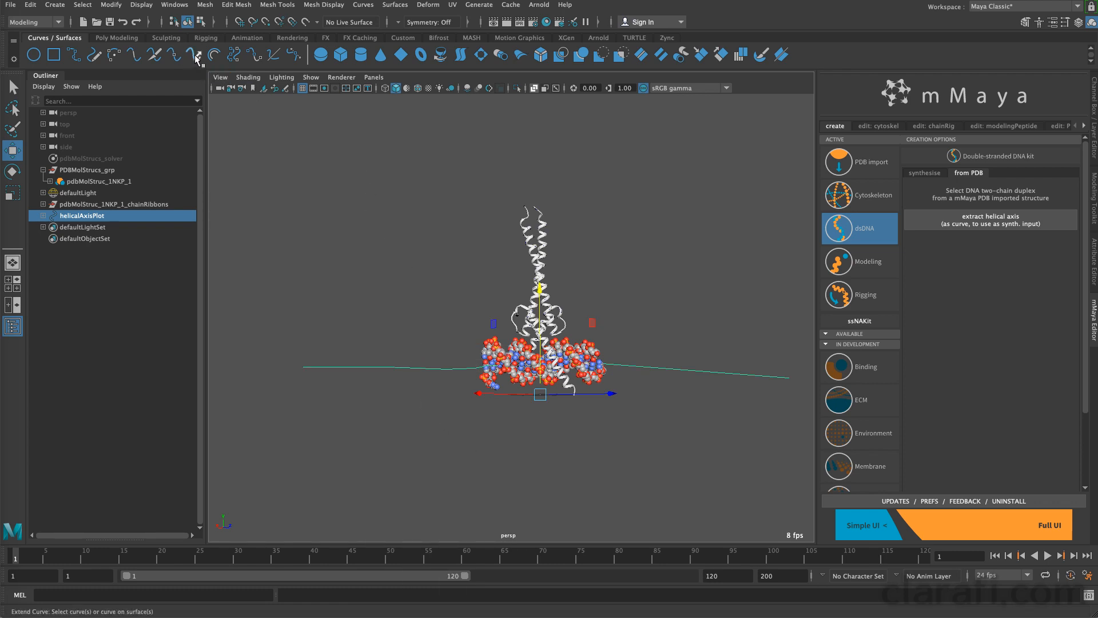
Step: Synthesise a double-stranded DNA strand from the selected extended helical axis curve
left_click_drag(629, 430, 532, 377, "alt")
middle_click_drag(517, 378, 434, 390, "alt")
right_click_drag(514, 434, 668, 495, "alt")
key("q")
middle_click_drag(527, 402, 681, 385, "alt")
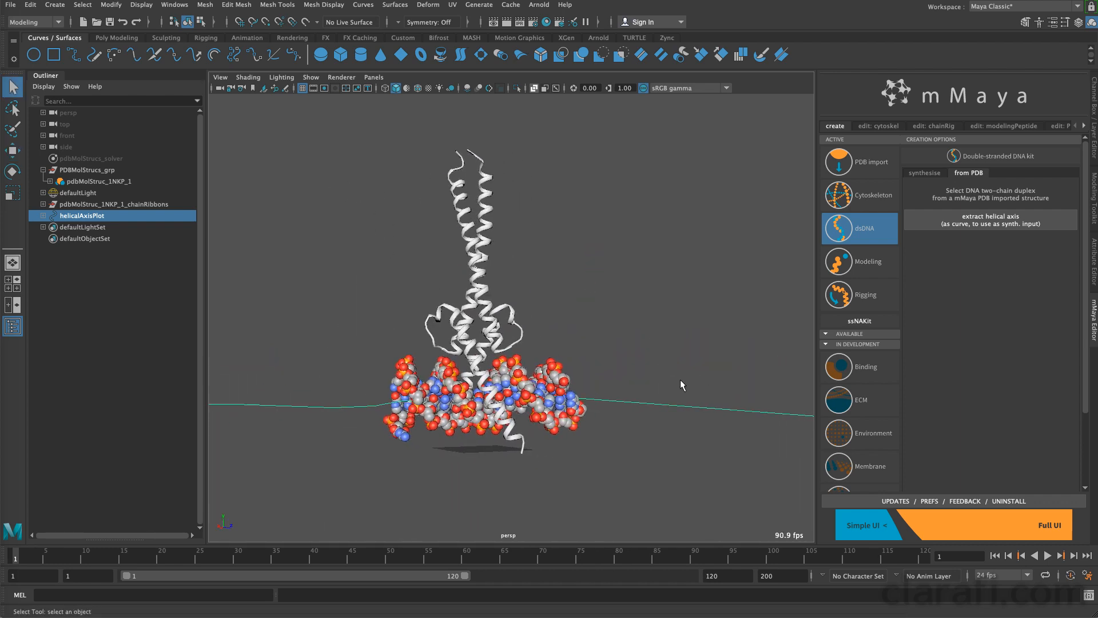
right_click_drag(681, 384, 650, 391, "alt")
middle_click_drag(650, 391, 691, 387, "alt")
left_click_drag(696, 374, 708, 446)
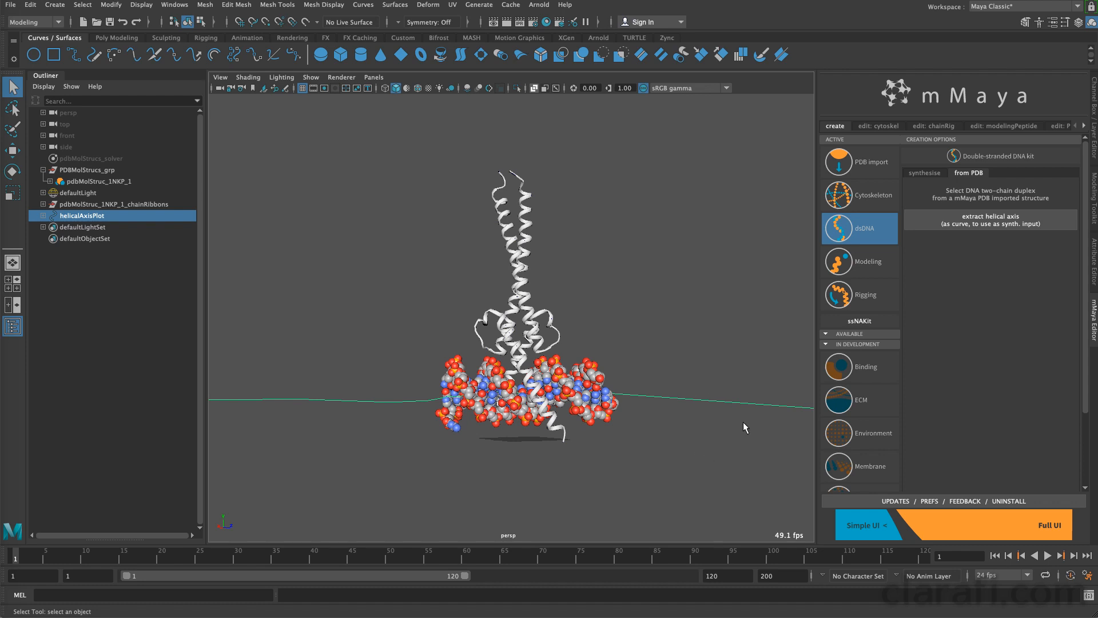
left_click(926, 173)
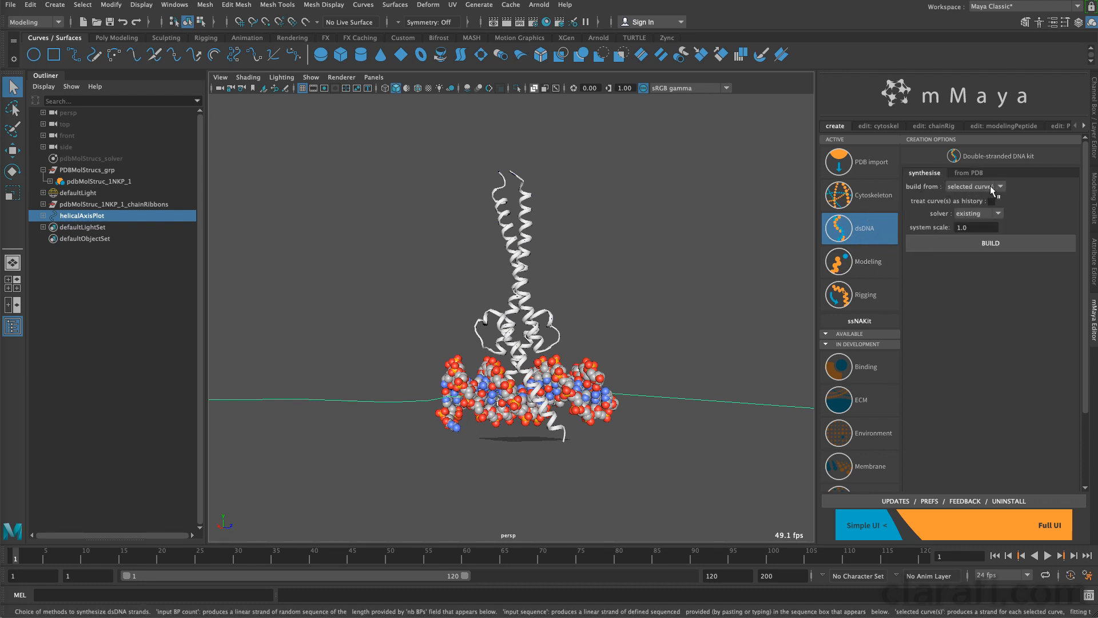
left_click(991, 244)
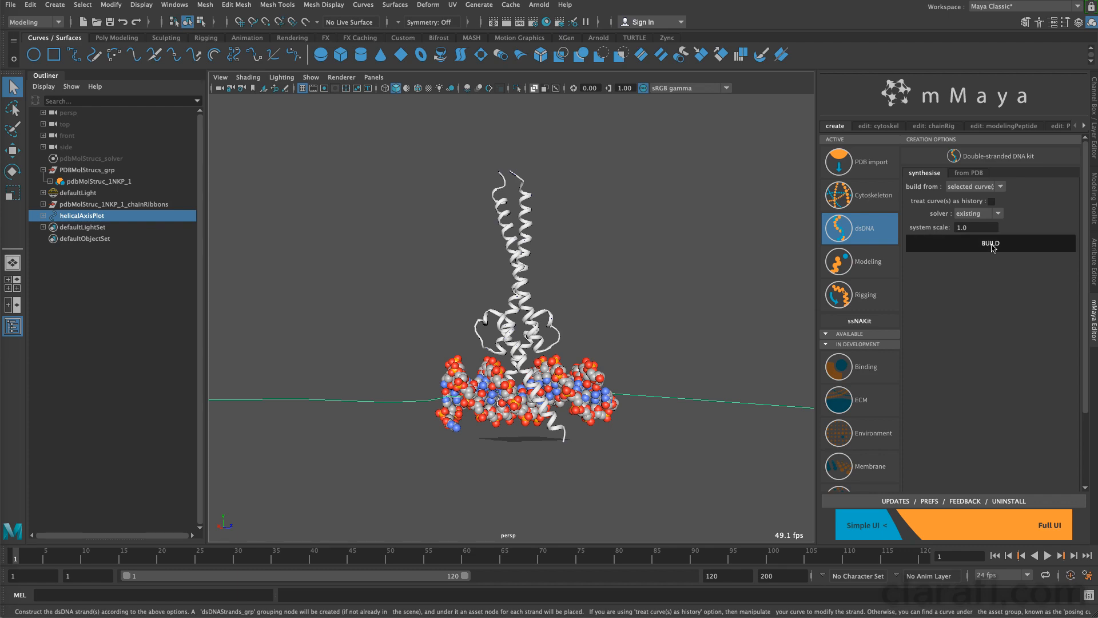
Step: Examine how the synthesised DNA strand lines up with the original DNA around the protein ribbons
left_click_drag(628, 386, 600, 289, "alt")
right_click_drag(600, 289, 569, 367, "alt")
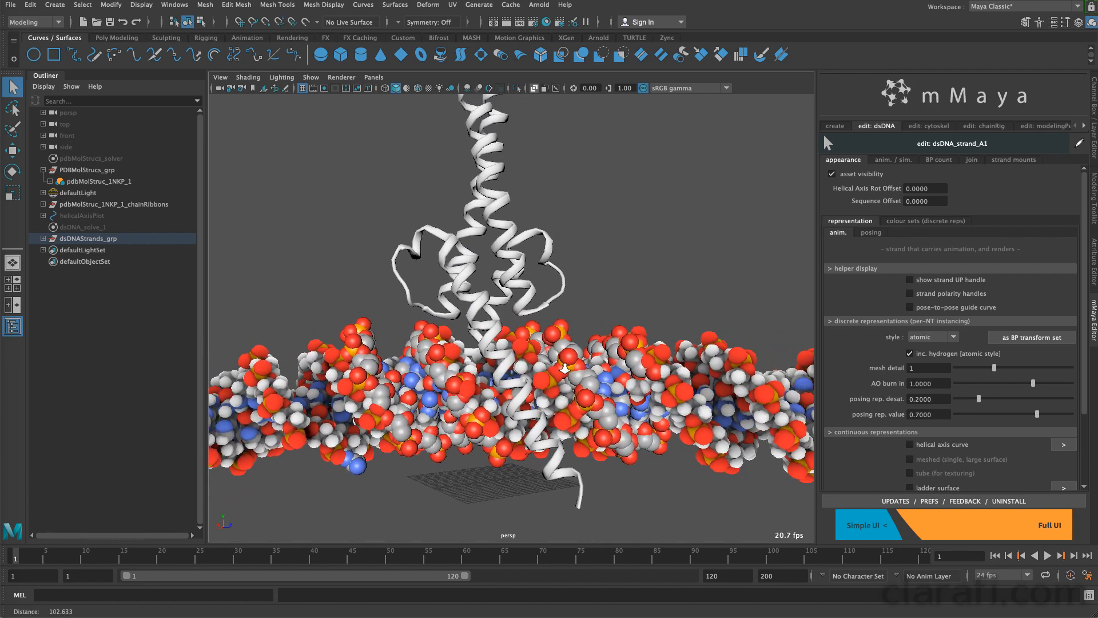
middle_click_drag(569, 367, 579, 348, "alt")
left_click_drag(579, 348, 597, 349, "alt")
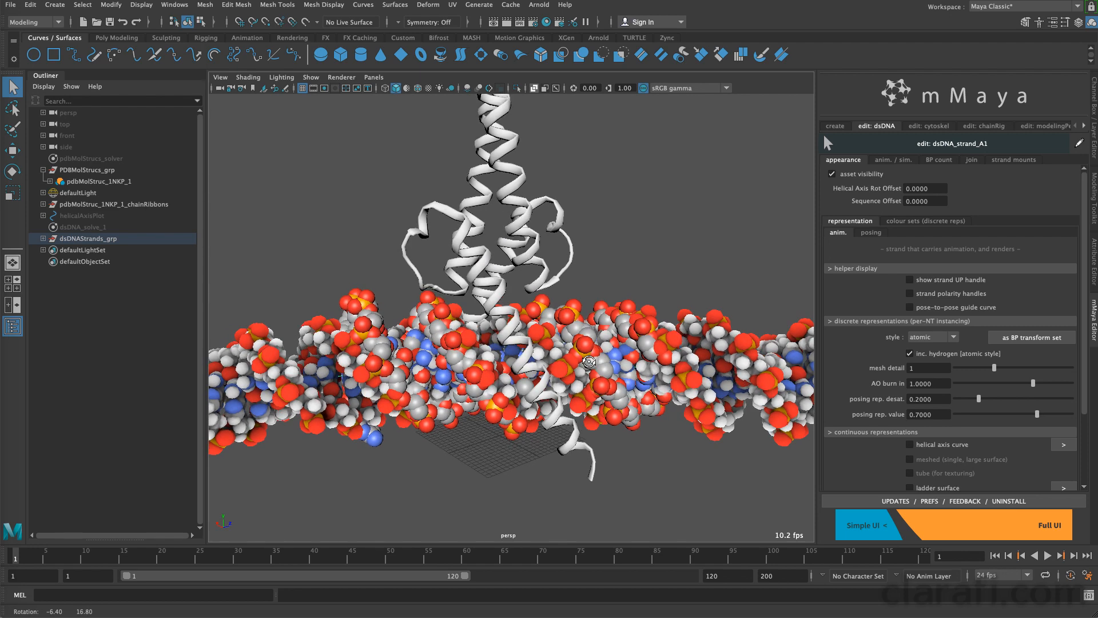
left_click_drag(560, 381, 557, 373, "alt")
right_click_drag(658, 370, 364, 347, "alt")
right_click_drag(578, 350, 618, 358, "alt")
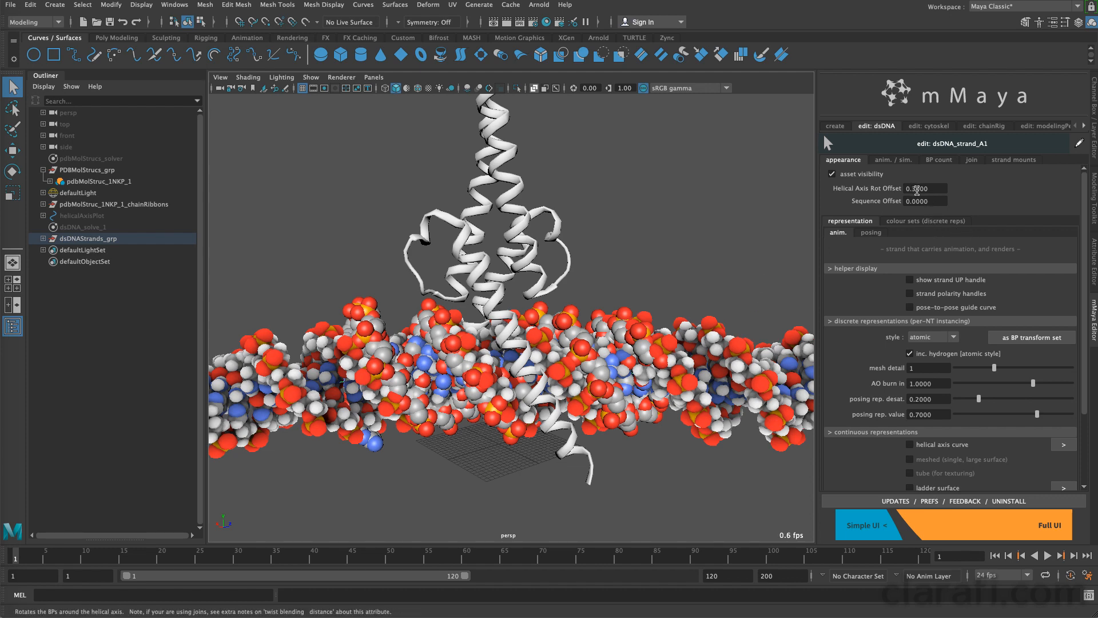
Step: Set the synthesised strand's Helical Axis Rot Offset to -157.2 so its base pairs match the original DNA
middle_click_drag(915, 190, 875, 230, "ctrl")
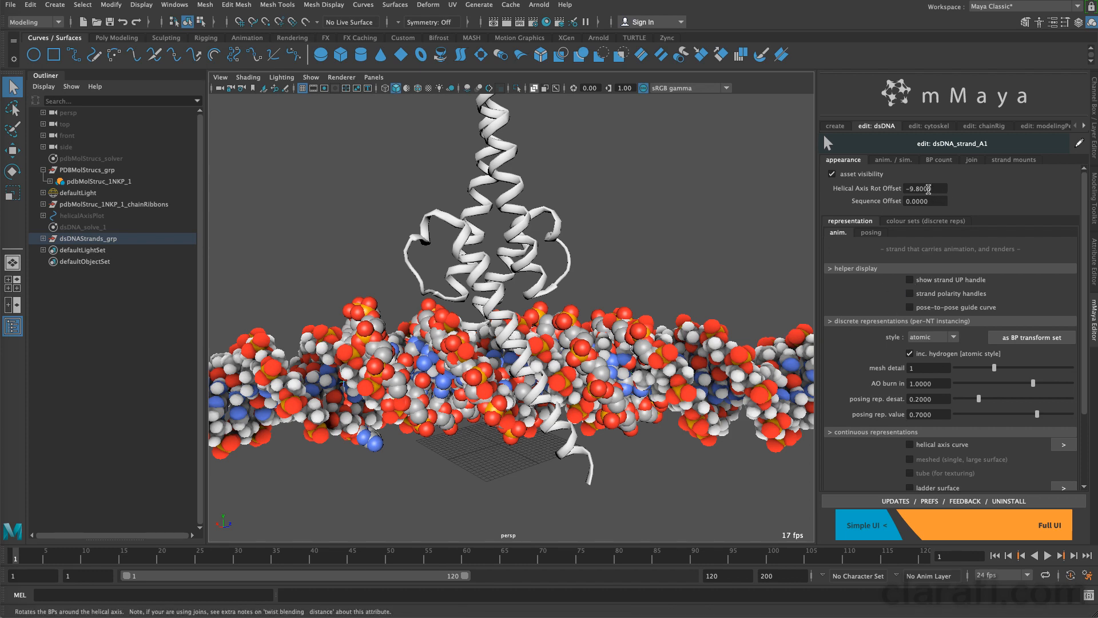
middle_click_drag(930, 189, 985, 184, "ctrl")
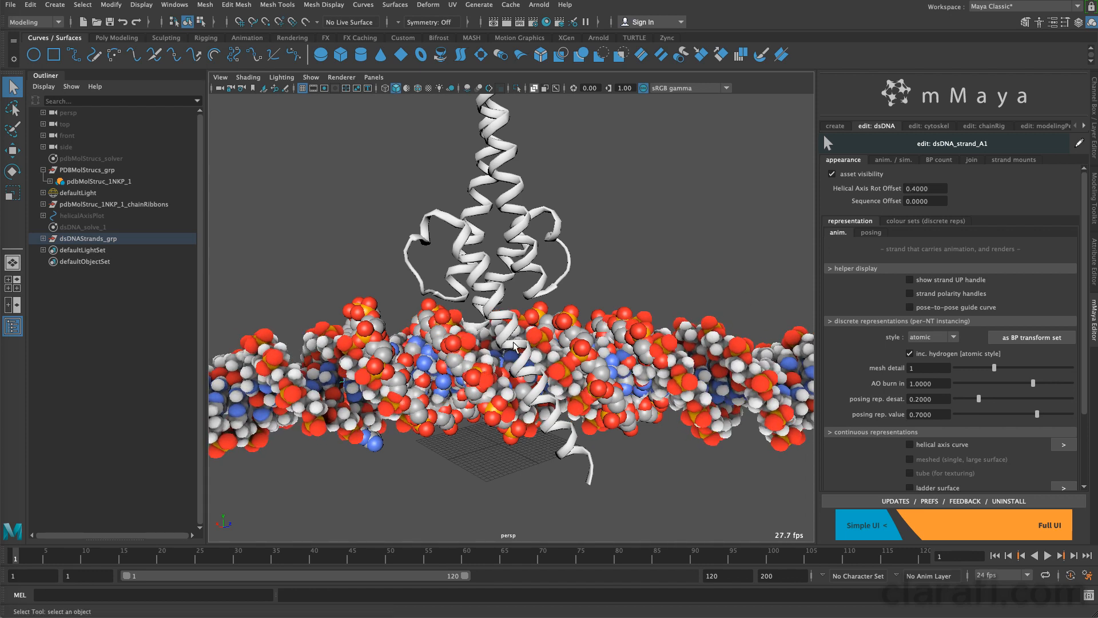
middle_click_drag(925, 188, 640, 210, "ctrl")
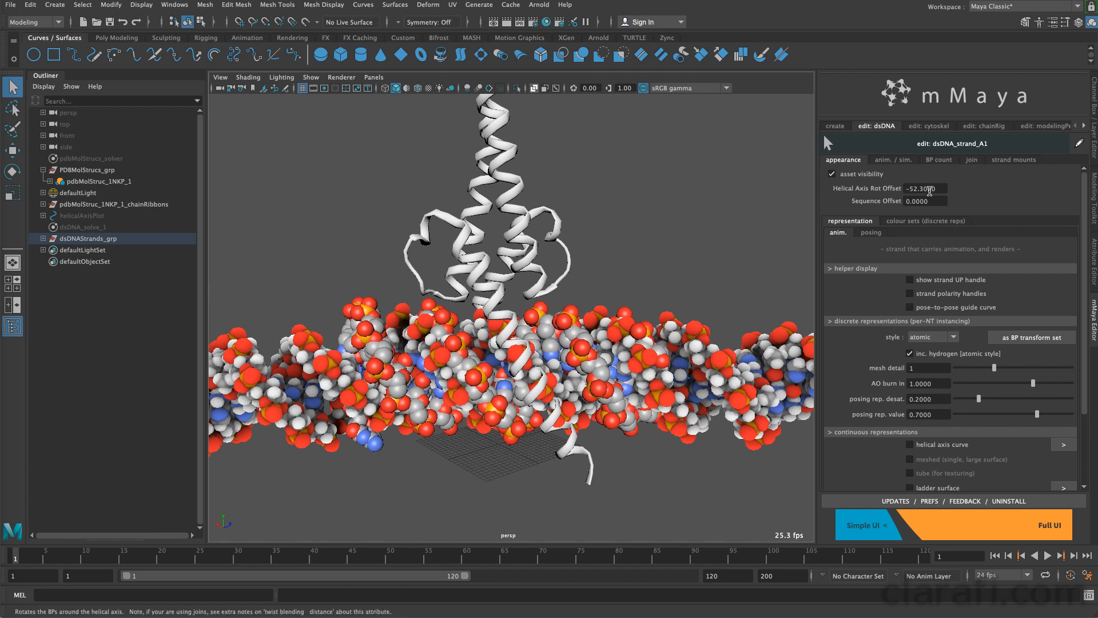
middle_click_drag(929, 190, 661, 229, "ctrl")
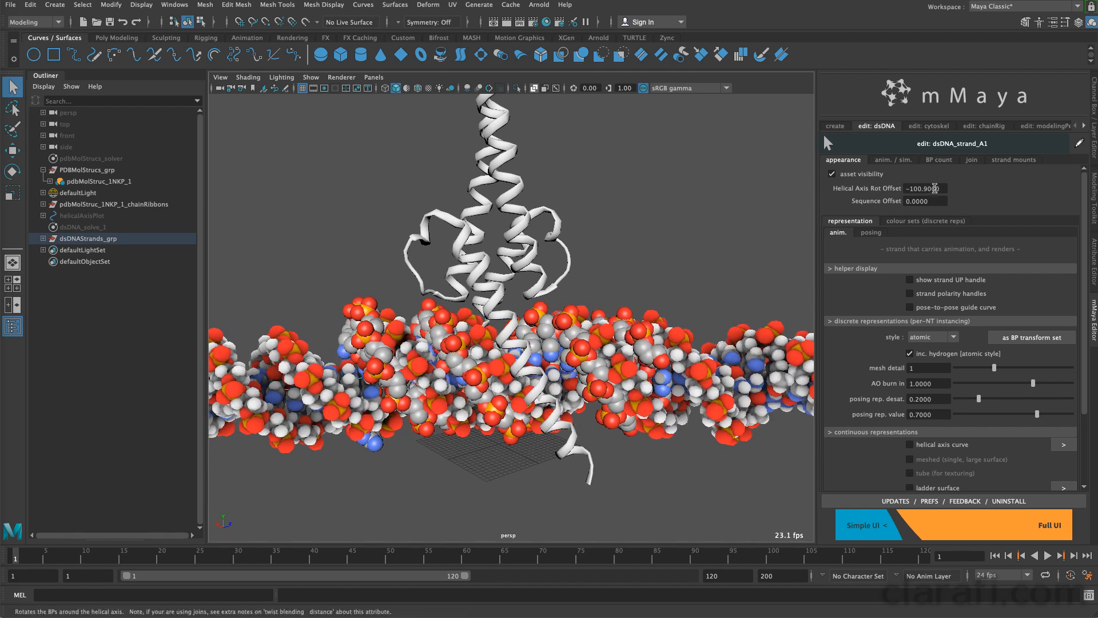
middle_click_drag(935, 189, 747, 246, "ctrl")
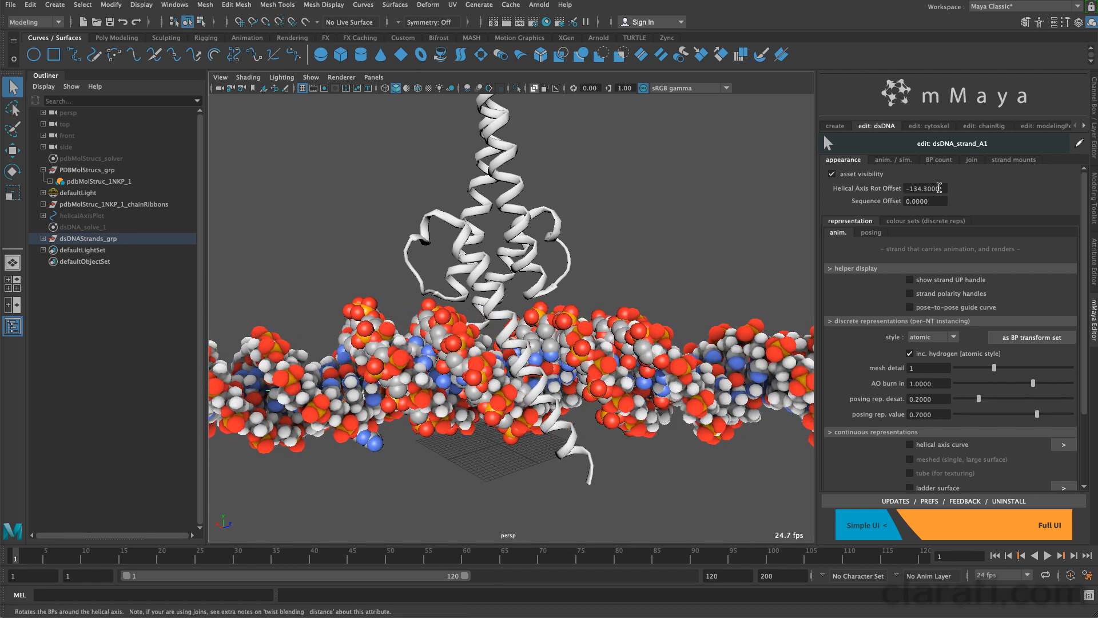
middle_click_drag(938, 189, 811, 264, "ctrl")
Step: Turn off the asset visibility of the original structure pdbMolStruc_1NKP_1, leaving the synthesised DNA and the protein ribbons shown
left_click_drag(571, 332, 601, 338, "alt")
left_click_drag(566, 440, 534, 338, "alt")
middle_click_drag(534, 338, 542, 363, "alt")
right_click_drag(542, 363, 503, 359, "alt")
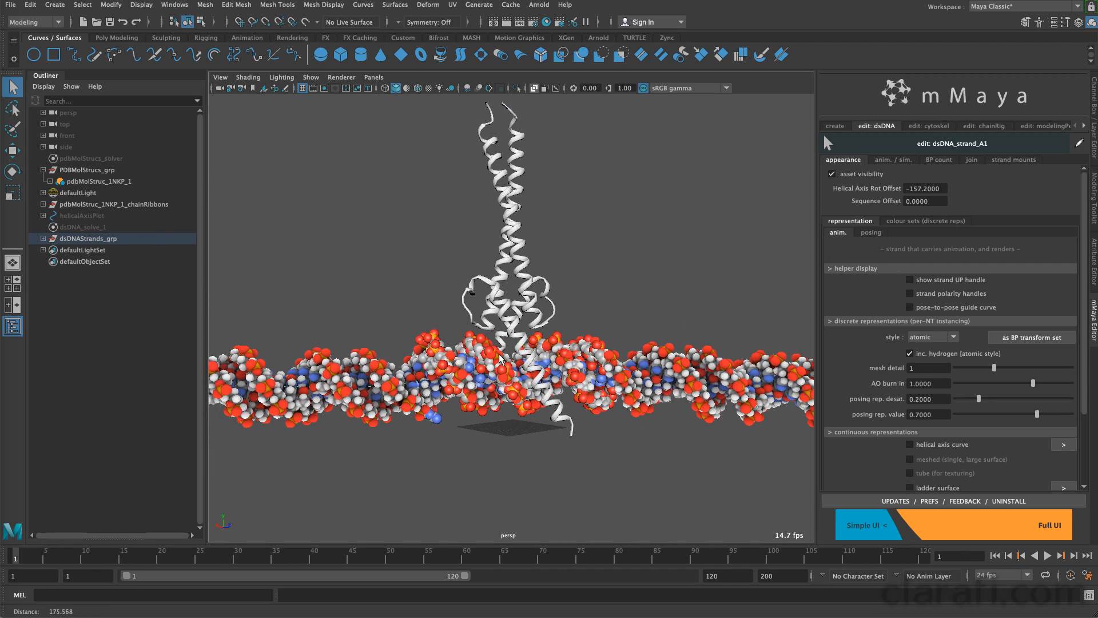
left_click_drag(503, 359, 495, 372, "alt")
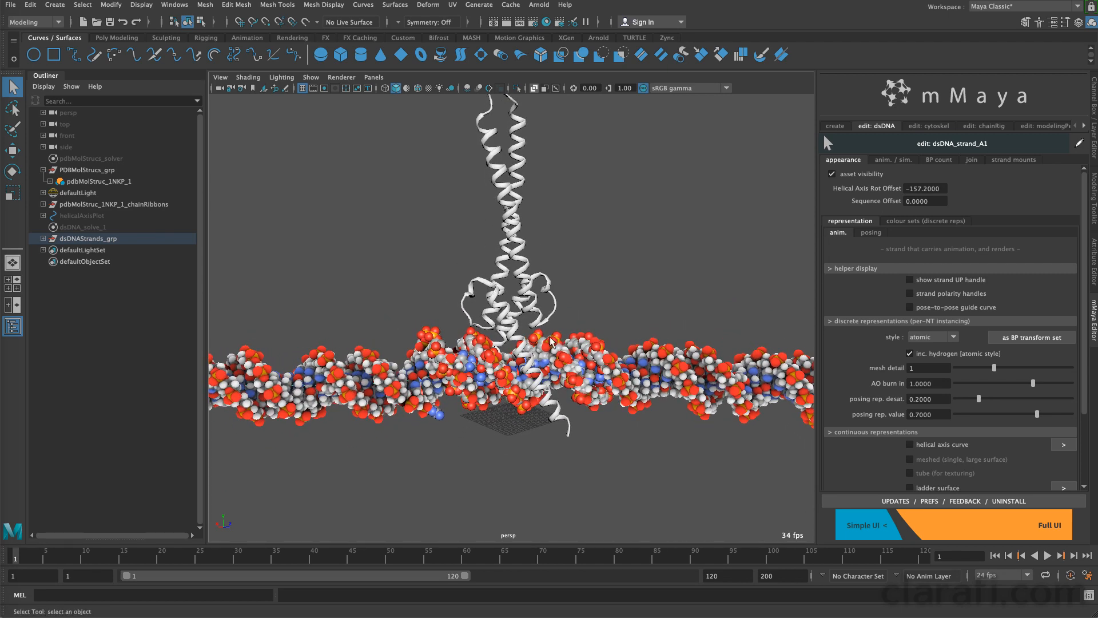
left_click(120, 182)
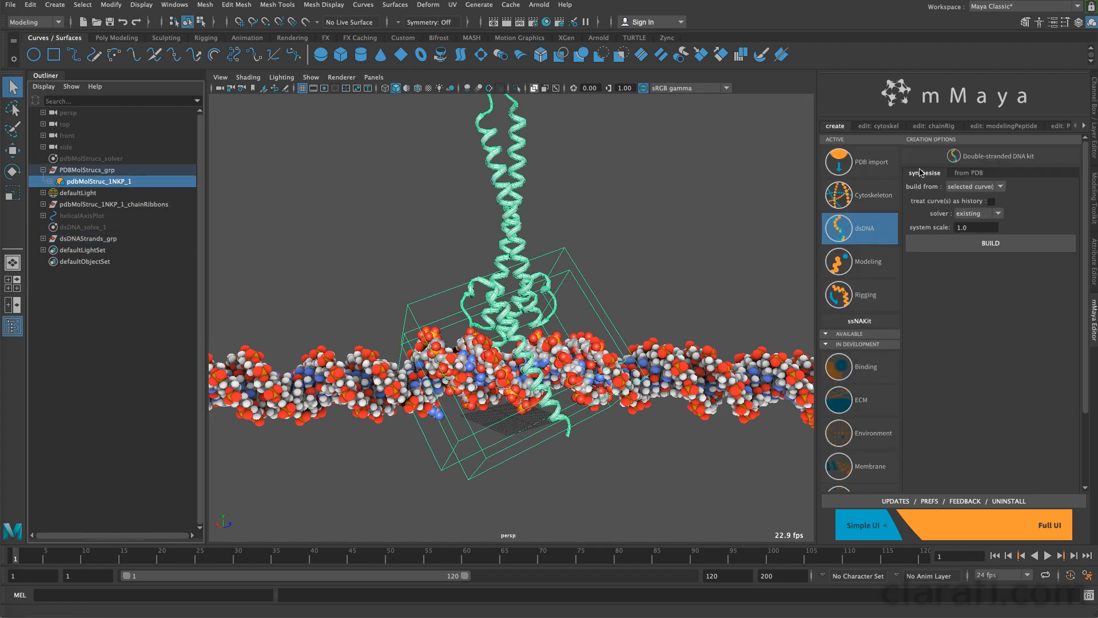
left_click(1060, 126)
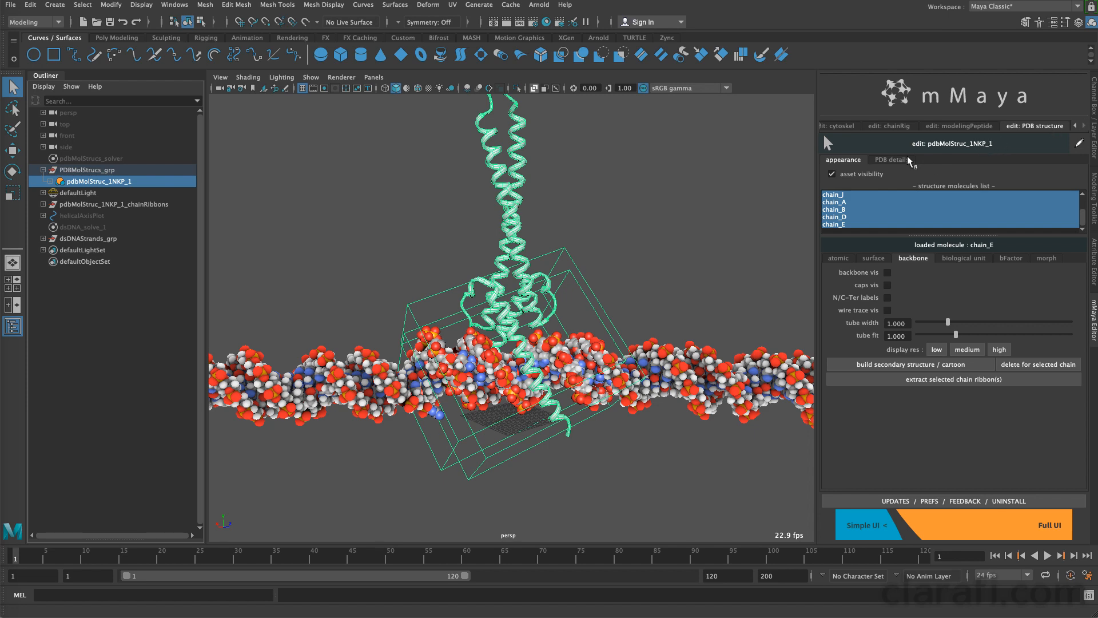
left_click(864, 176)
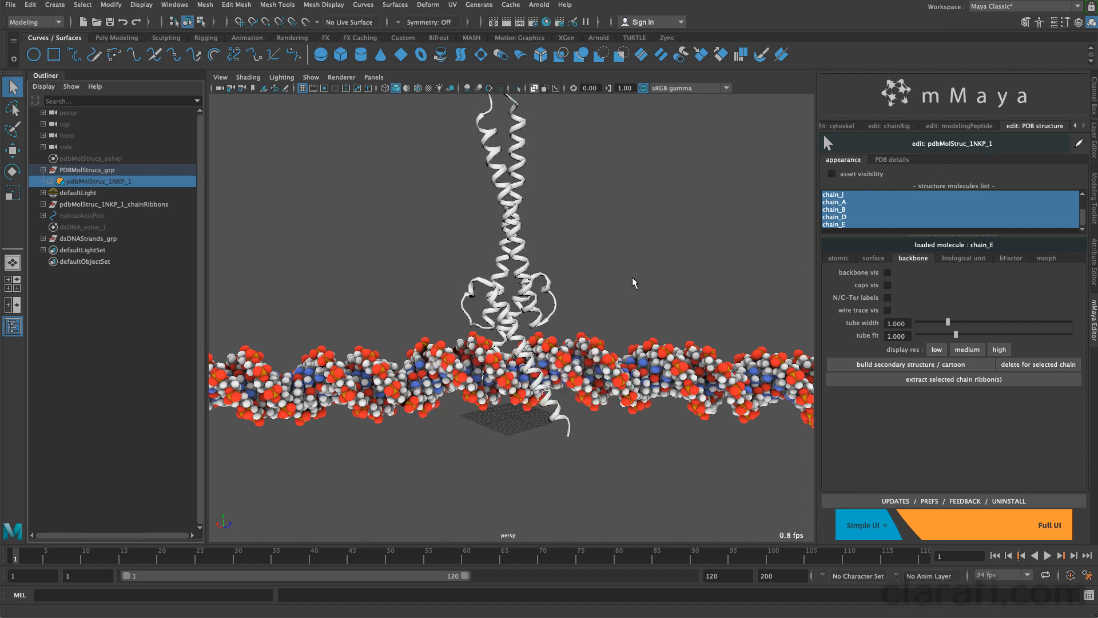
scroll(736, 468, "up", 4)
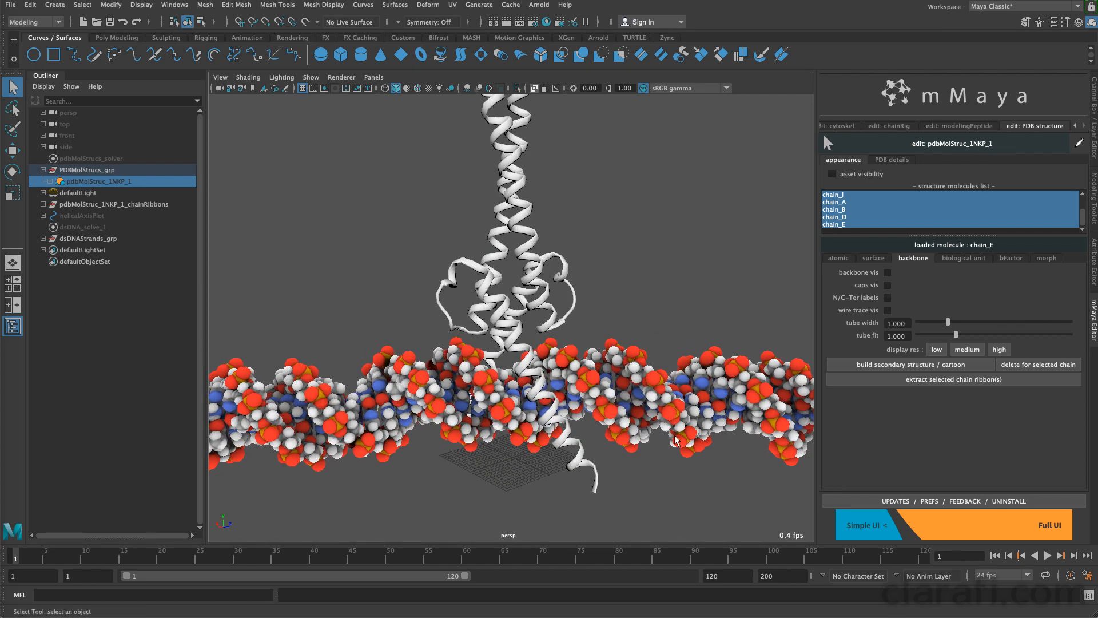
scroll(677, 441, "down", 5)
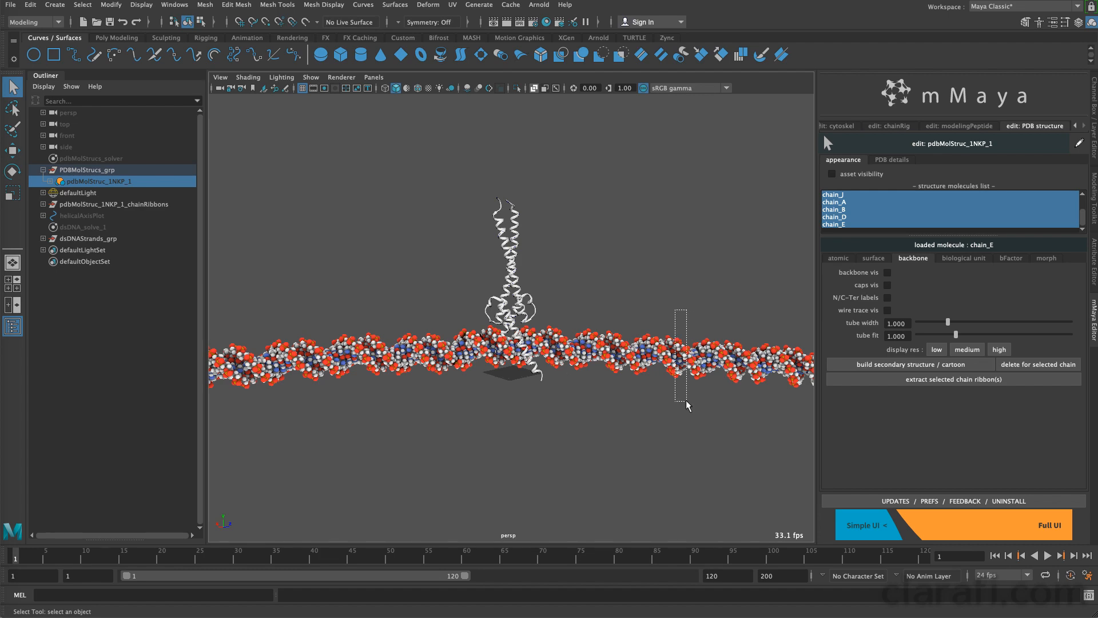
Step: Select the extracted protein chain ribbons, switch them to smooth mesh display, and clear the selection
left_click(684, 399)
scroll(713, 439, "up", 4)
scroll(712, 439, "up", 1)
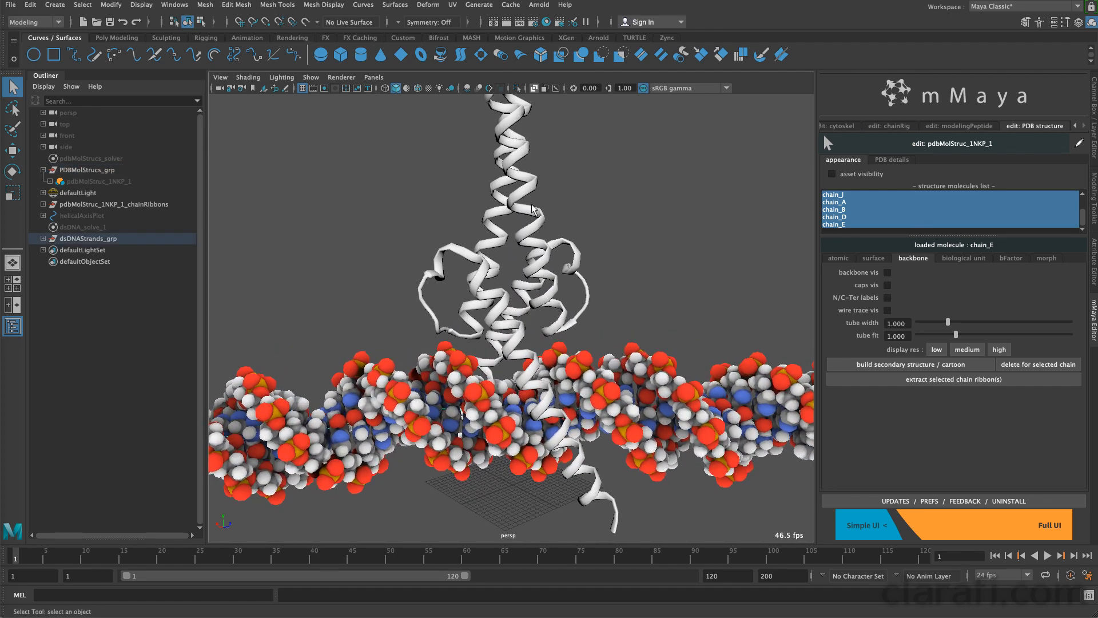
left_click_drag(460, 166, 640, 189)
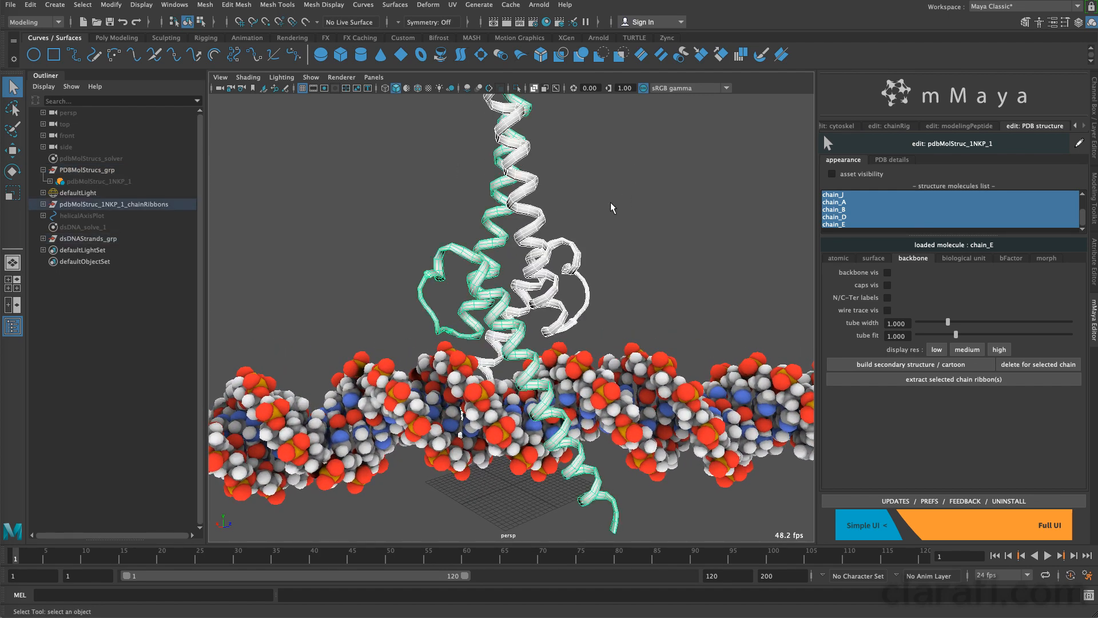
key("3")
left_click(637, 272)
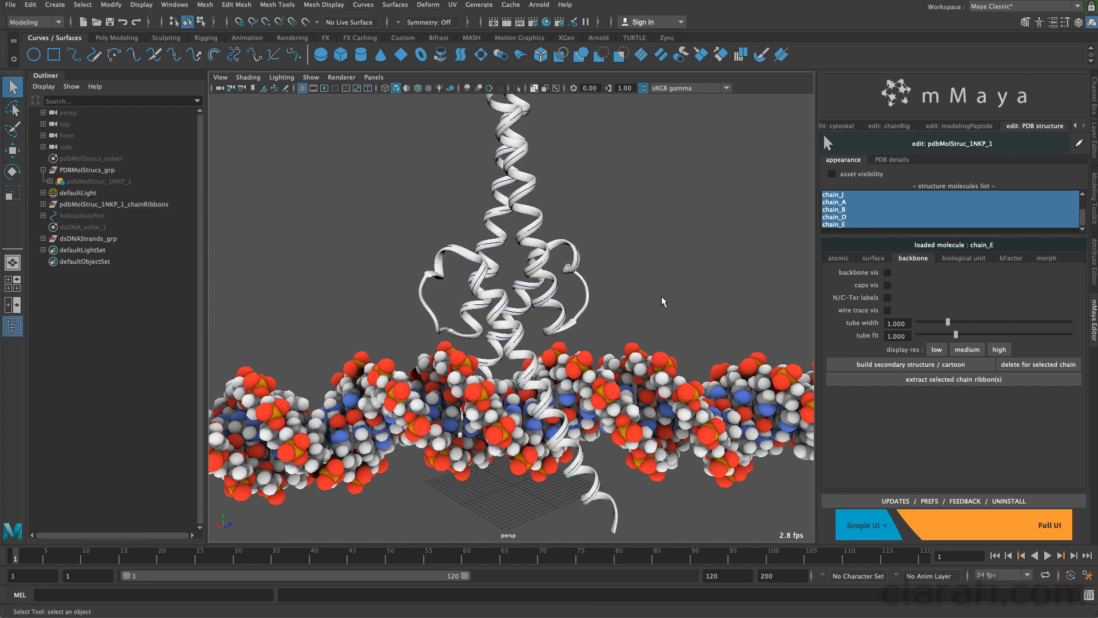
Step: Select the synthesised DNA strand and bring up its dsDNA editing options to review the appearance and representation settings
right_click_drag(661, 296, 514, 266, "alt")
left_click_drag(515, 268, 543, 278, "alt")
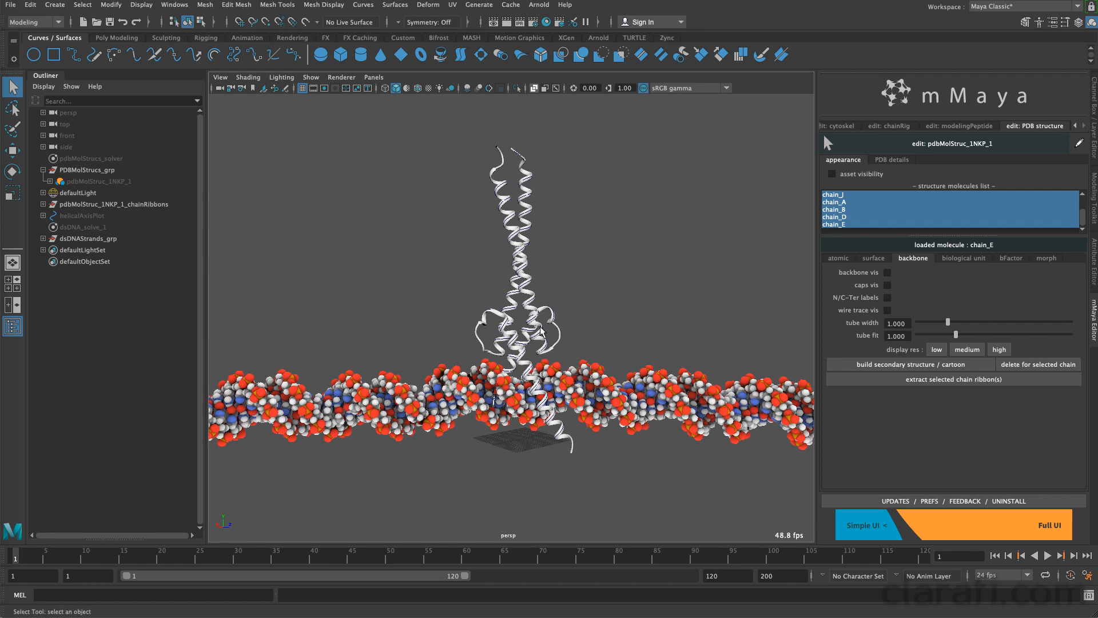
right_click_drag(568, 340, 648, 368, "alt")
mouse_move(628, 354)
middle_mouse_down("alt")
mouse_move(611, 374)
mouse_move(621, 368)
middle_mouse_up("alt")
right_click_drag(622, 370, 559, 347, "alt")
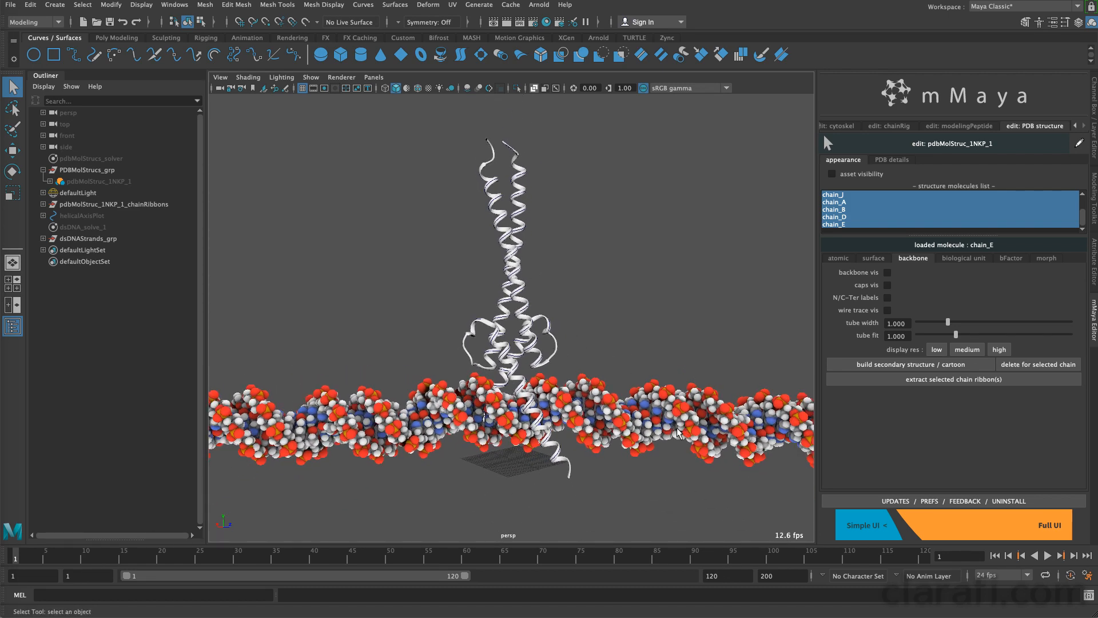
left_click_drag(718, 335, 727, 514)
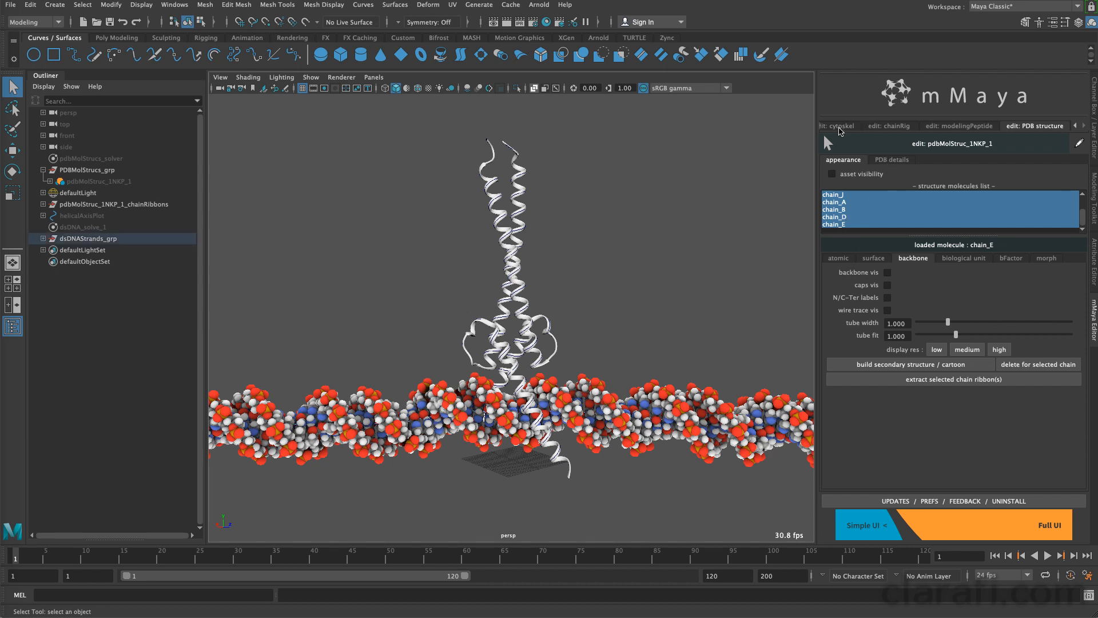
left_click(837, 127)
left_click(822, 127)
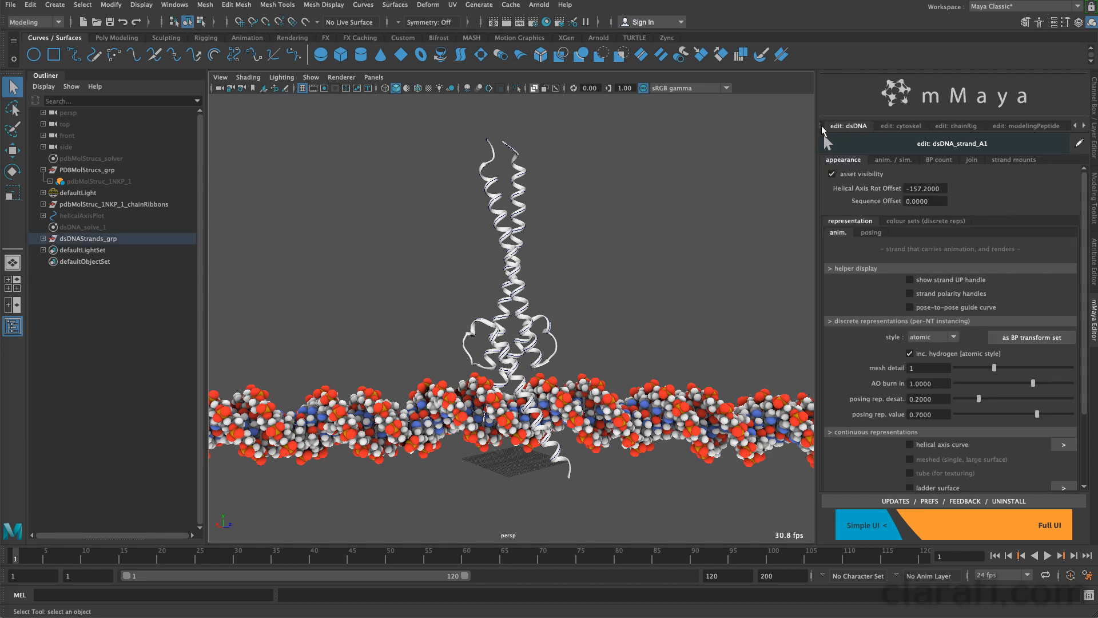
left_click(821, 125)
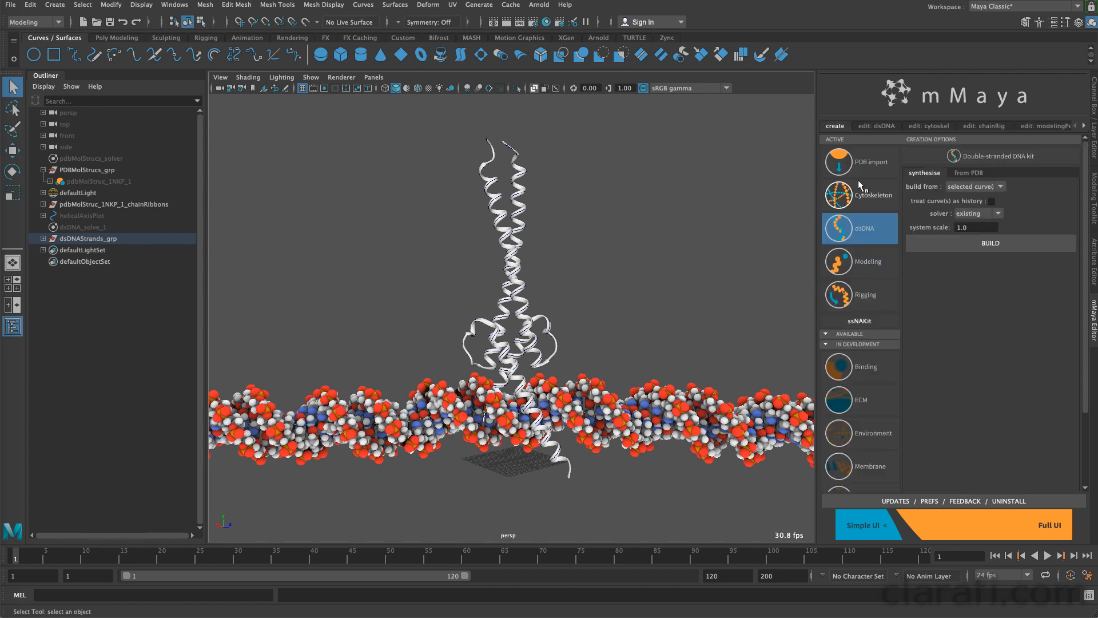
left_click(875, 127)
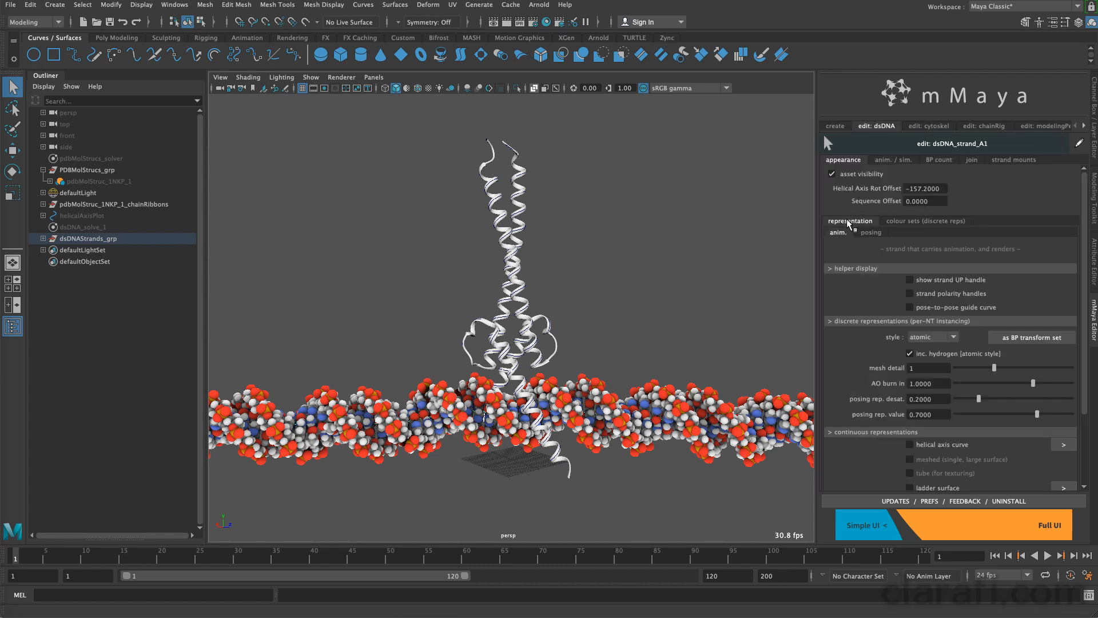
left_click(908, 222)
left_click(873, 222)
Step: Play back the timeline to watch the DNA strand's motion, stop it, and return to frame 1
left_click_drag(603, 316, 596, 326, "alt")
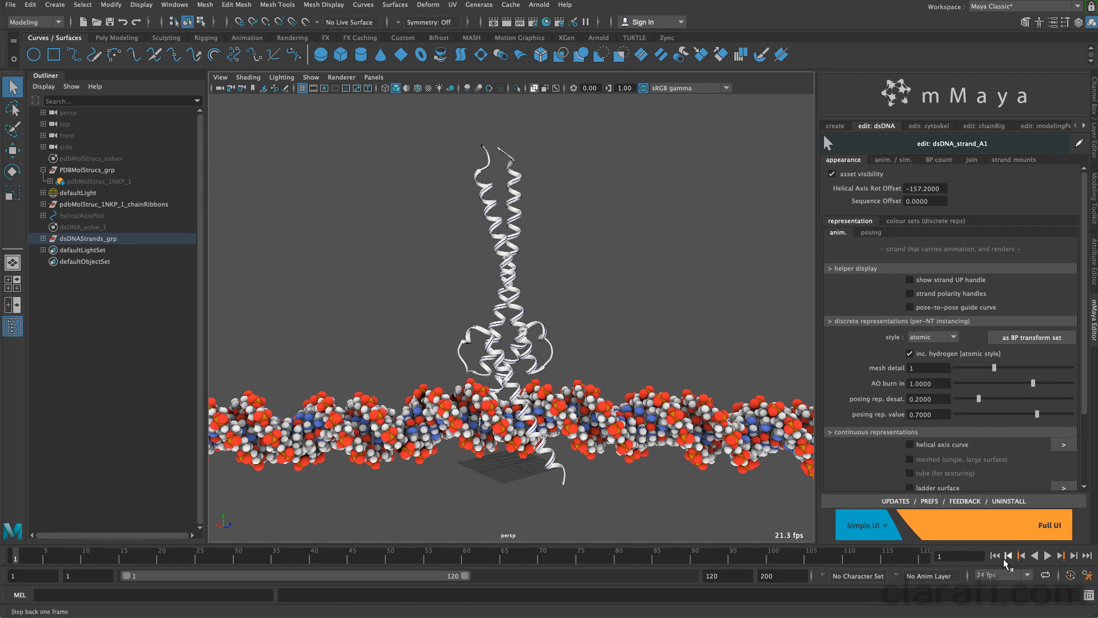
left_click(1046, 556)
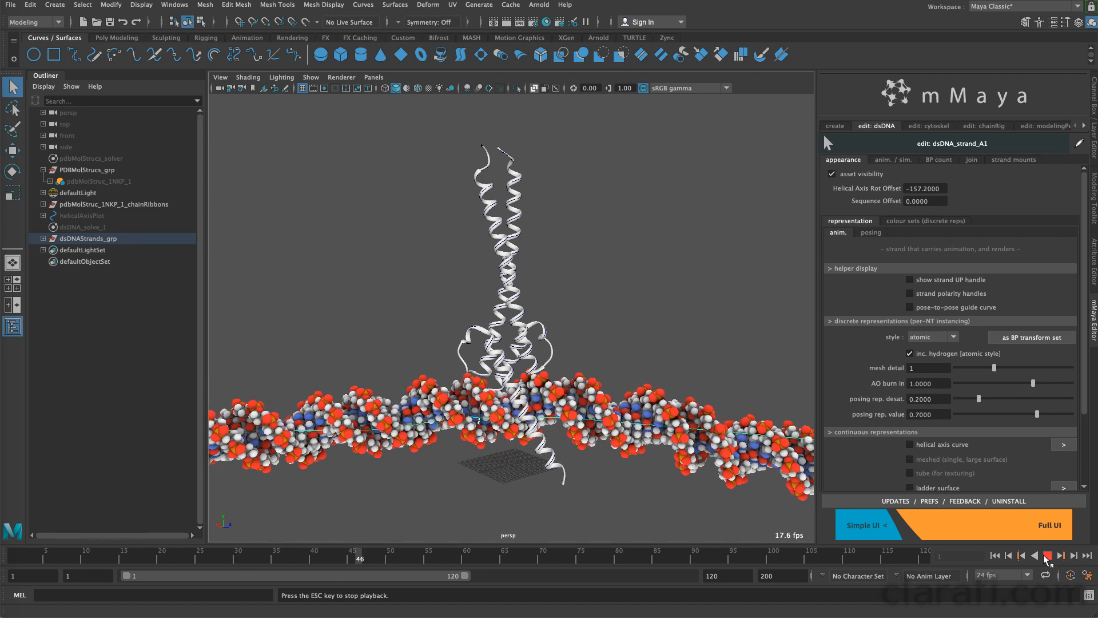
left_click(1047, 555)
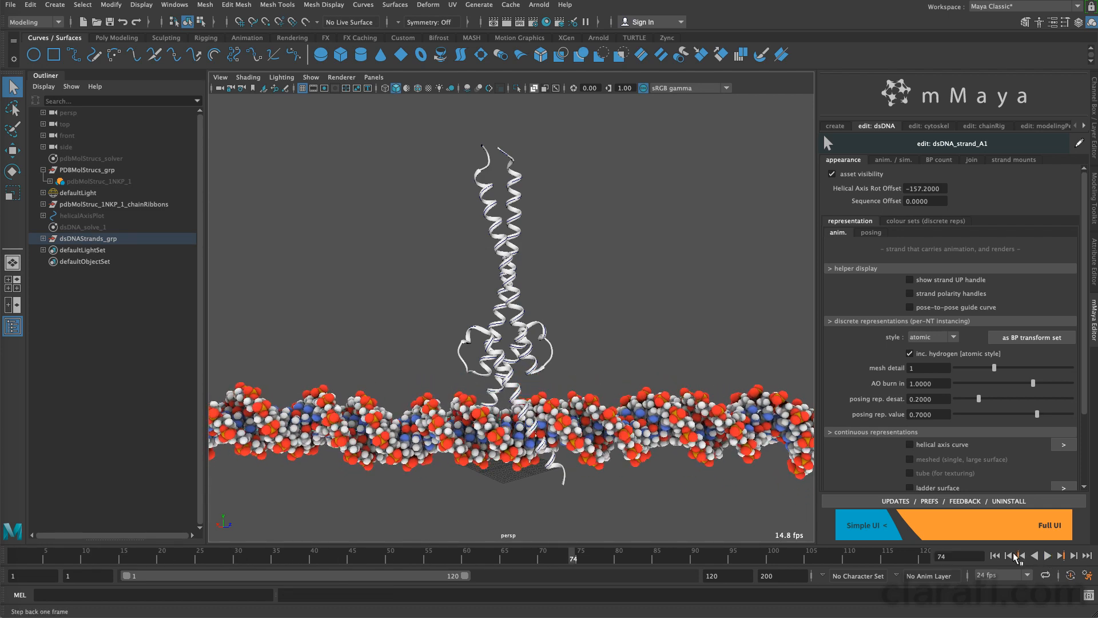
left_click(995, 555)
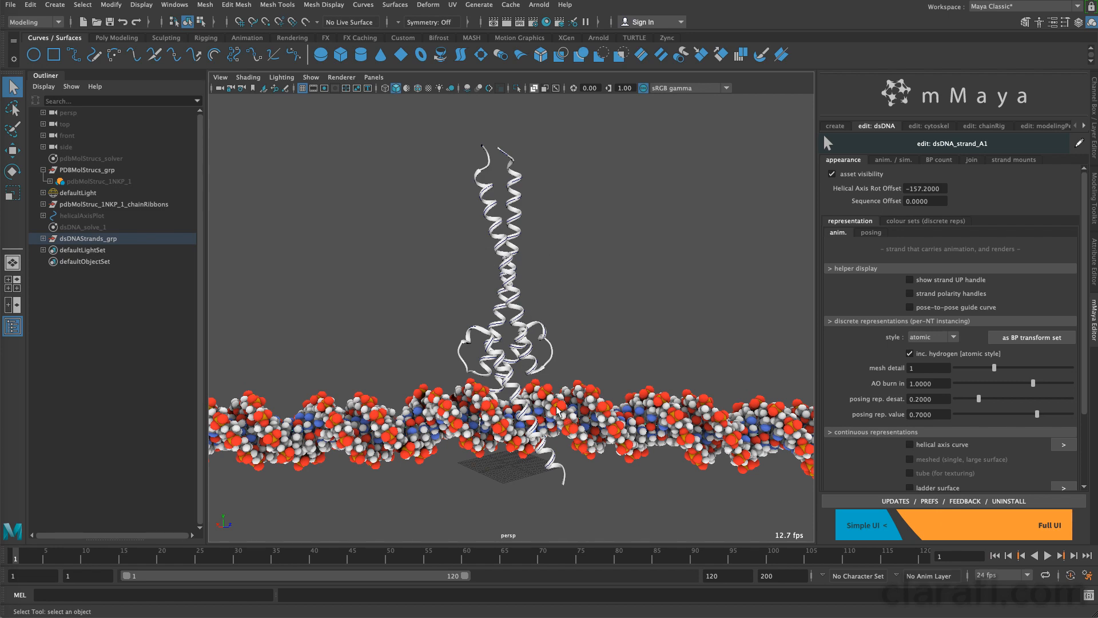
Step: Add a strand mount to dsDNA_strand_A1, locking the strand's base pair count at its current value
left_click_drag(556, 406, 579, 395, "alt")
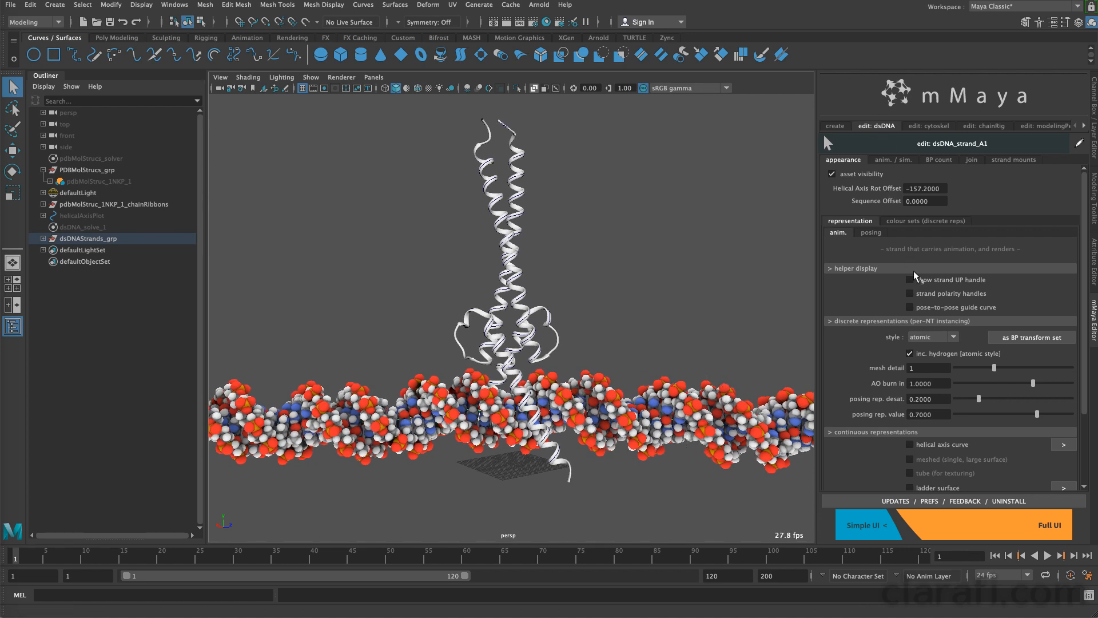
left_click(1008, 161)
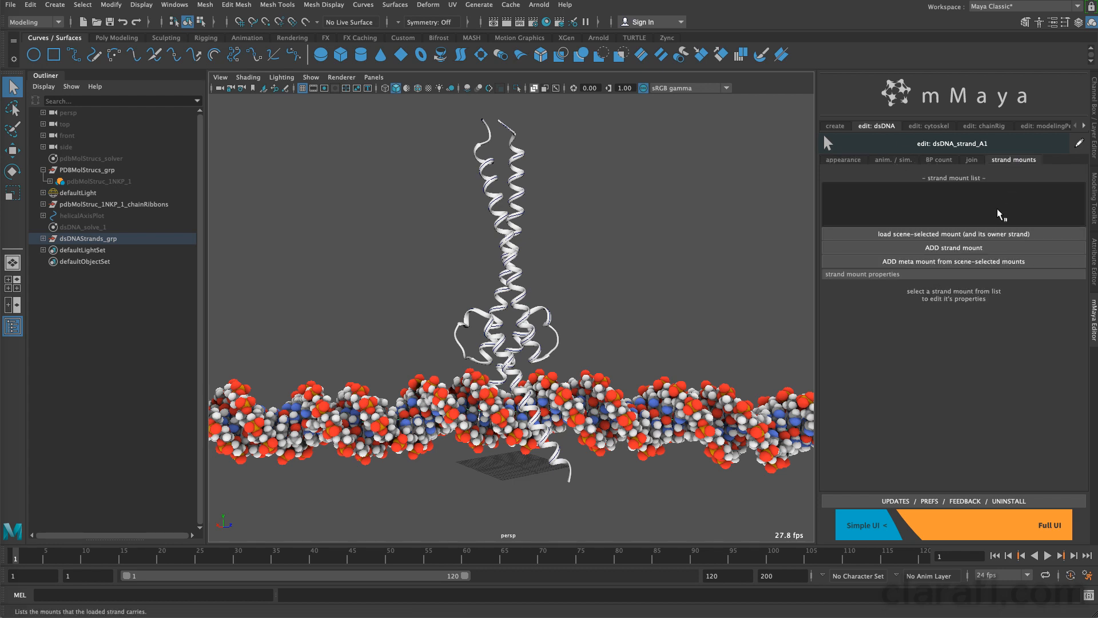
left_click(938, 248)
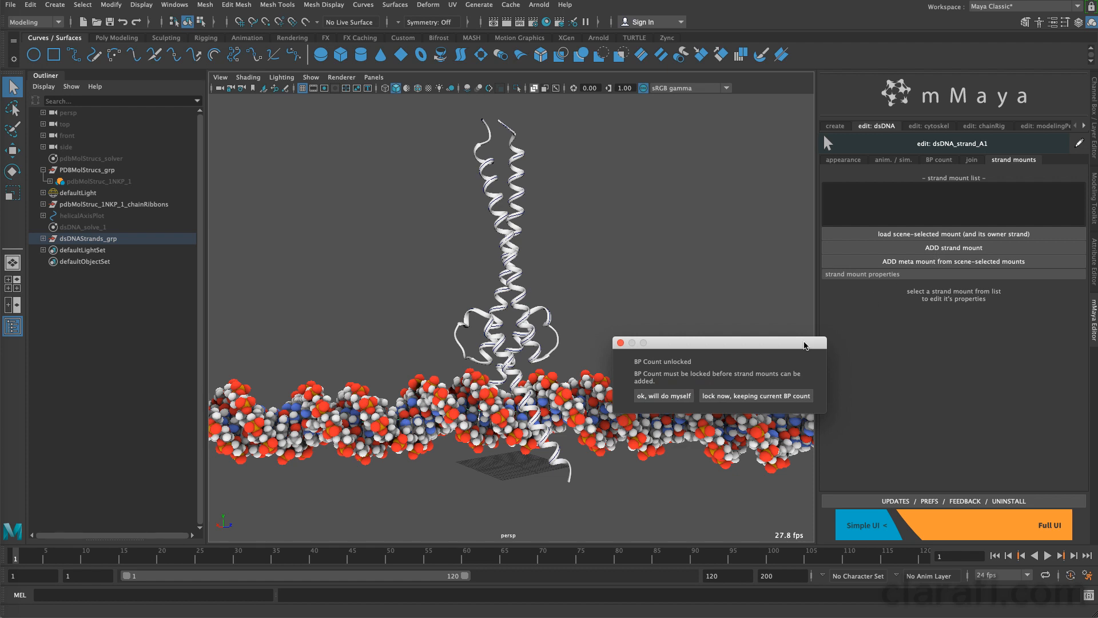
left_click_drag(805, 345, 765, 217)
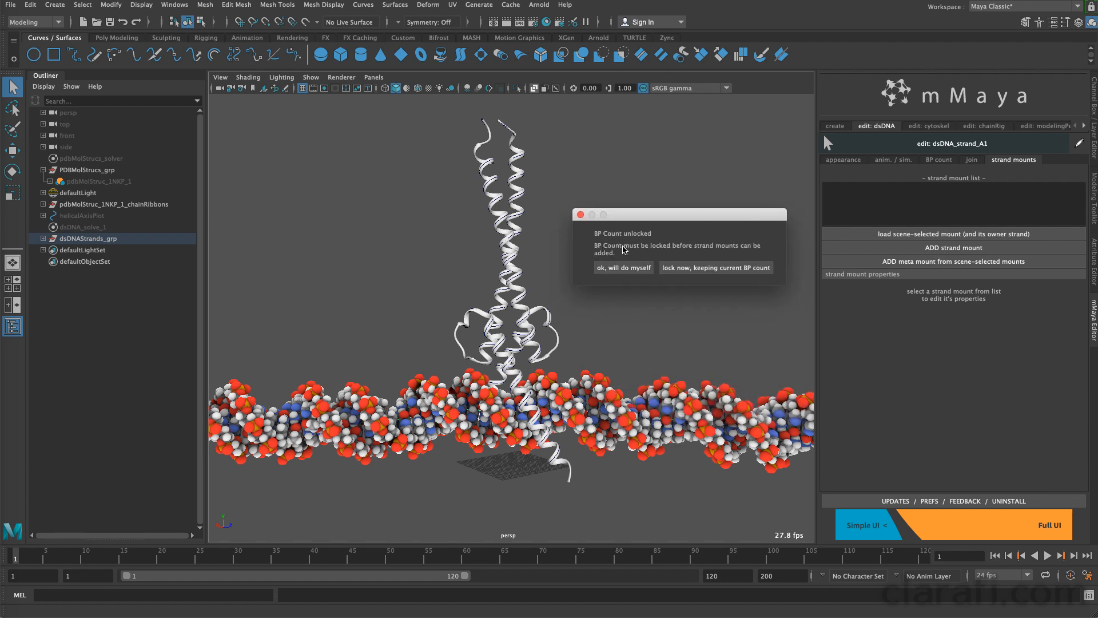
left_click(709, 267)
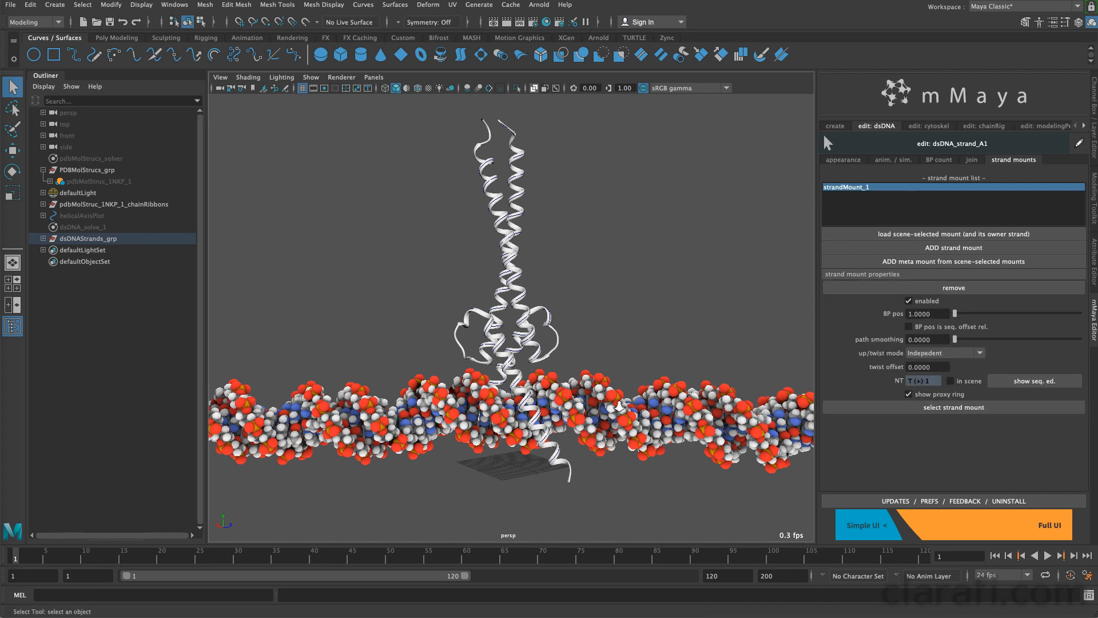
Step: Move the strand mount along the DNA to BP position 67.4055, where the protein ribbons meet the strand
key("a")
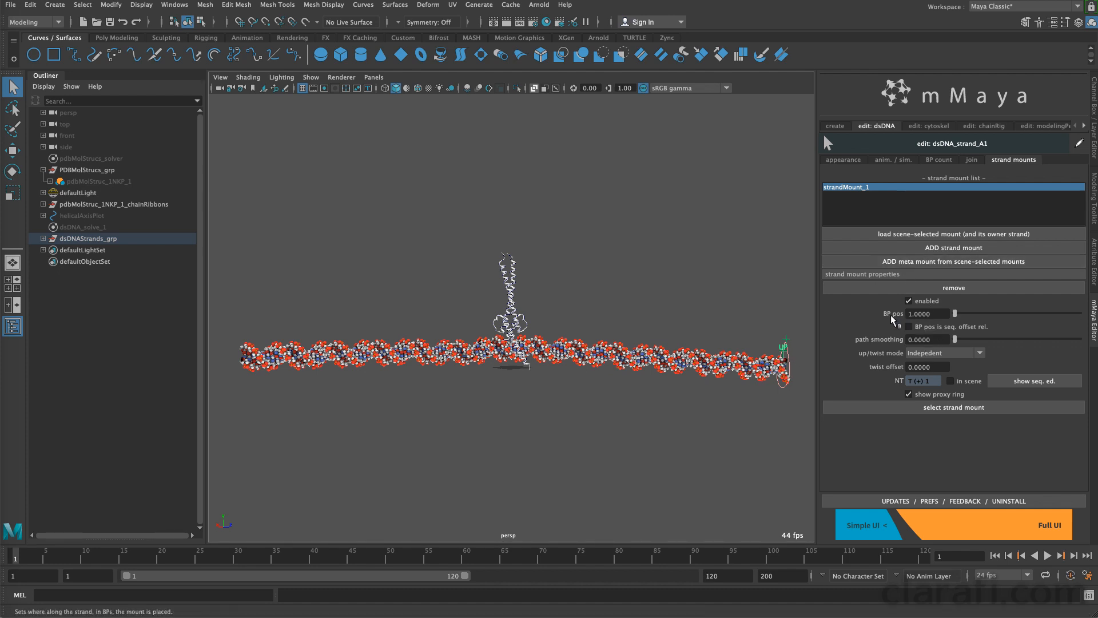
left_click_drag(956, 313, 995, 318)
scroll(608, 372, "up", 10)
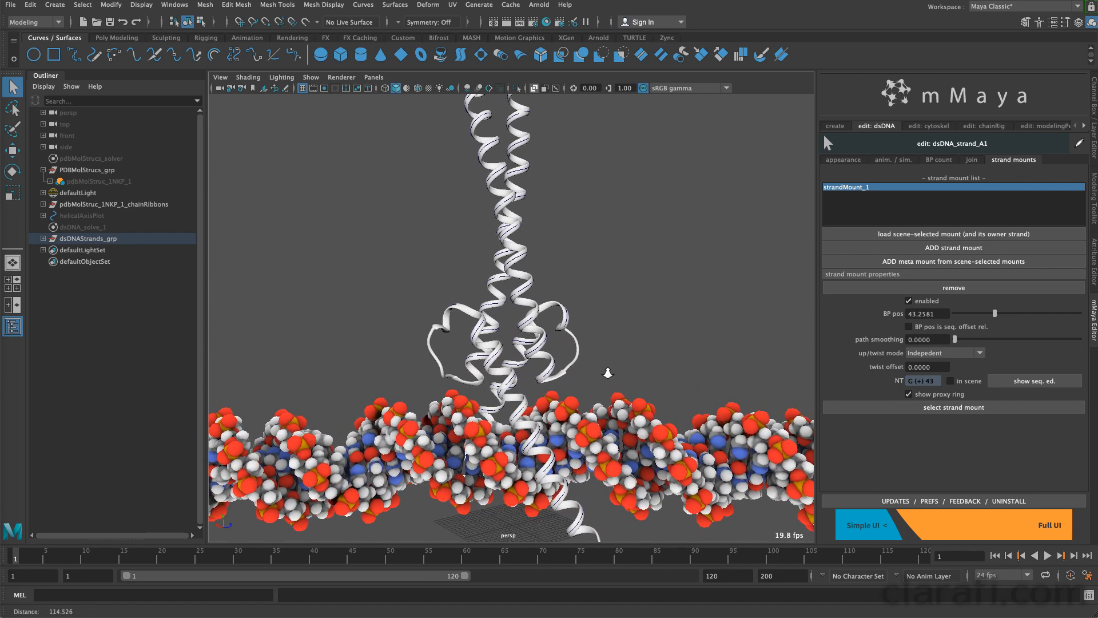
scroll(598, 366, "down", 4)
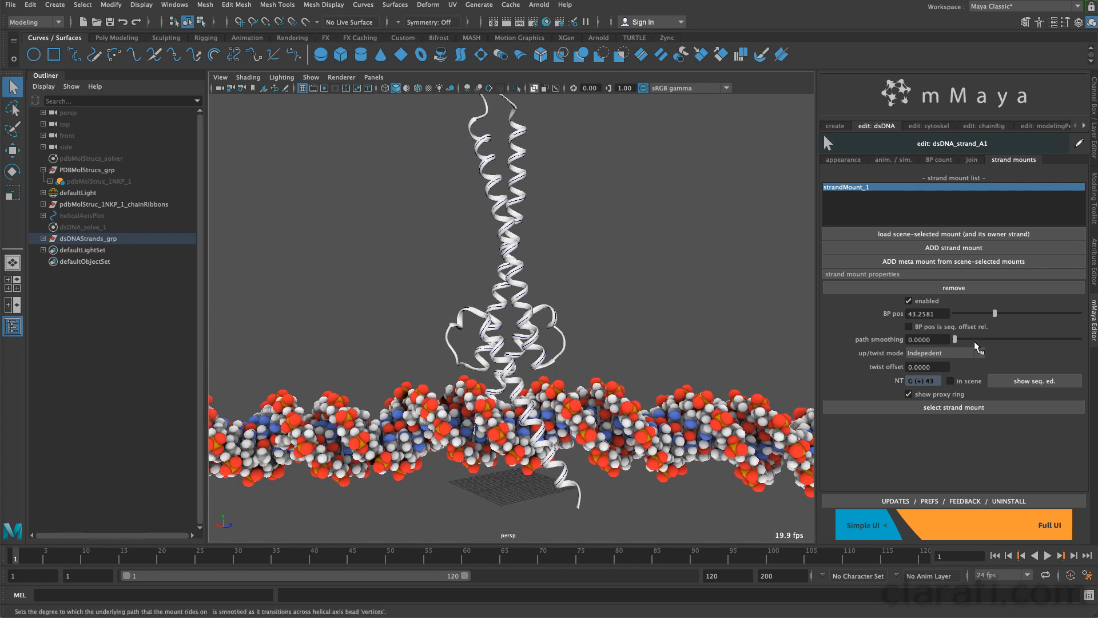
left_click_drag(994, 314, 1017, 317)
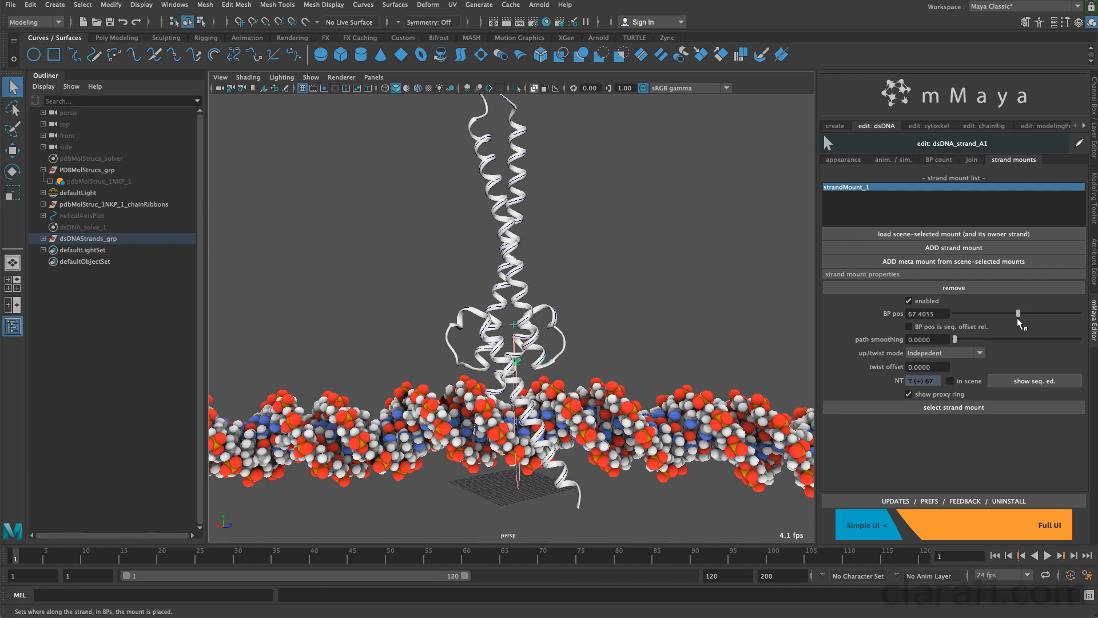
mouse_move(721, 365)
left_mouse_down("alt")
mouse_move(703, 368)
mouse_move(713, 348)
left_mouse_up("alt")
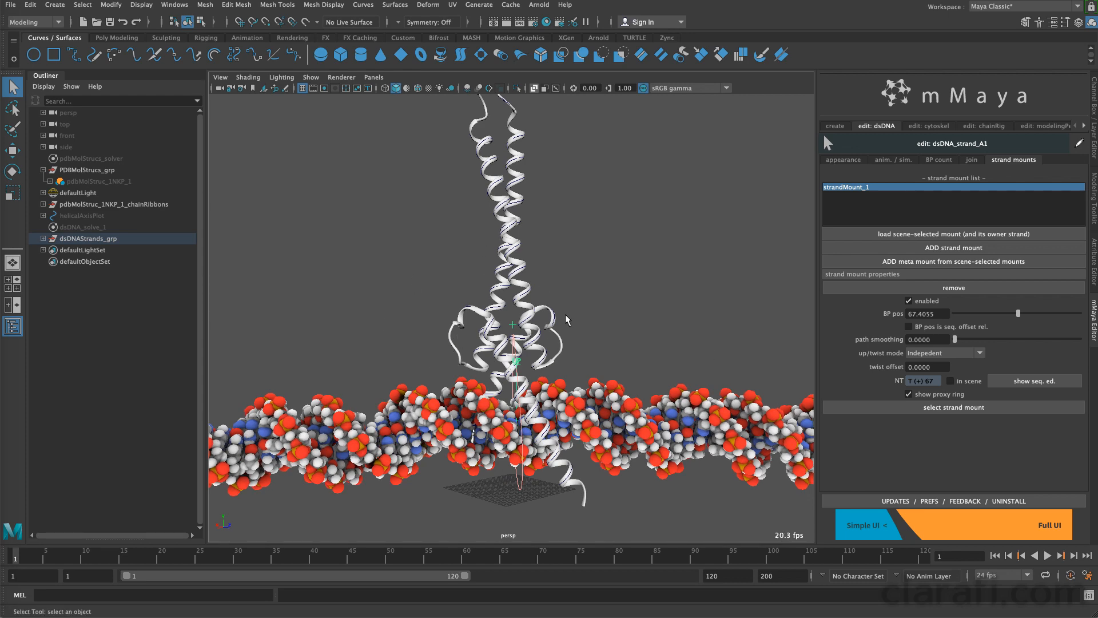
middle_click_drag(673, 386, 647, 380, "alt")
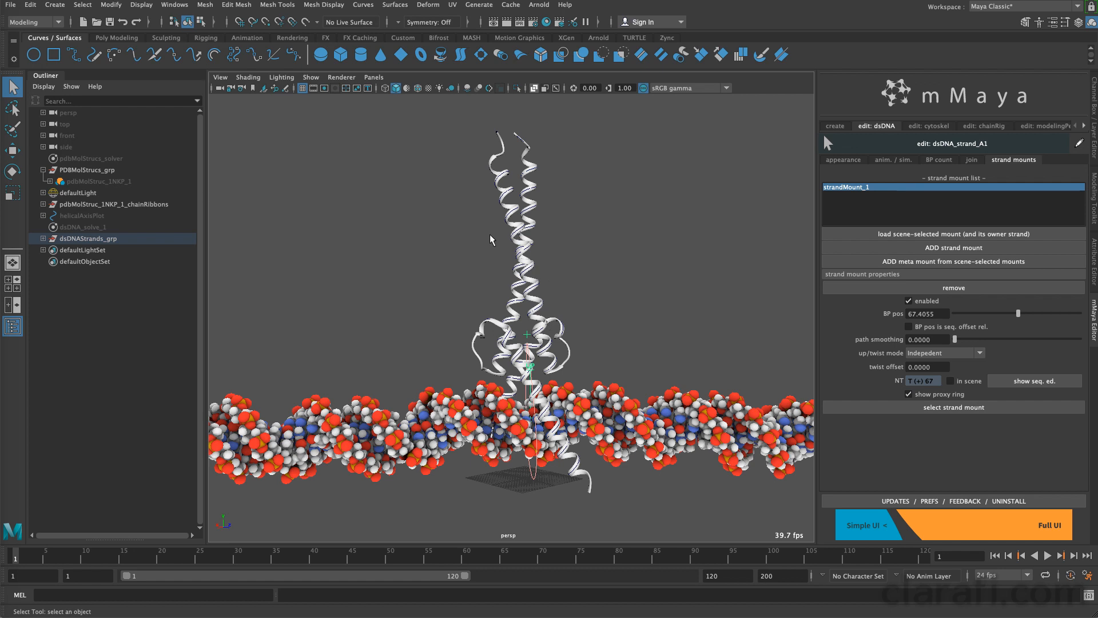
Step: Try to parent-constrain the individually selected protein ribbon meshes to the strand mount, and clear the selection
left_click(549, 246)
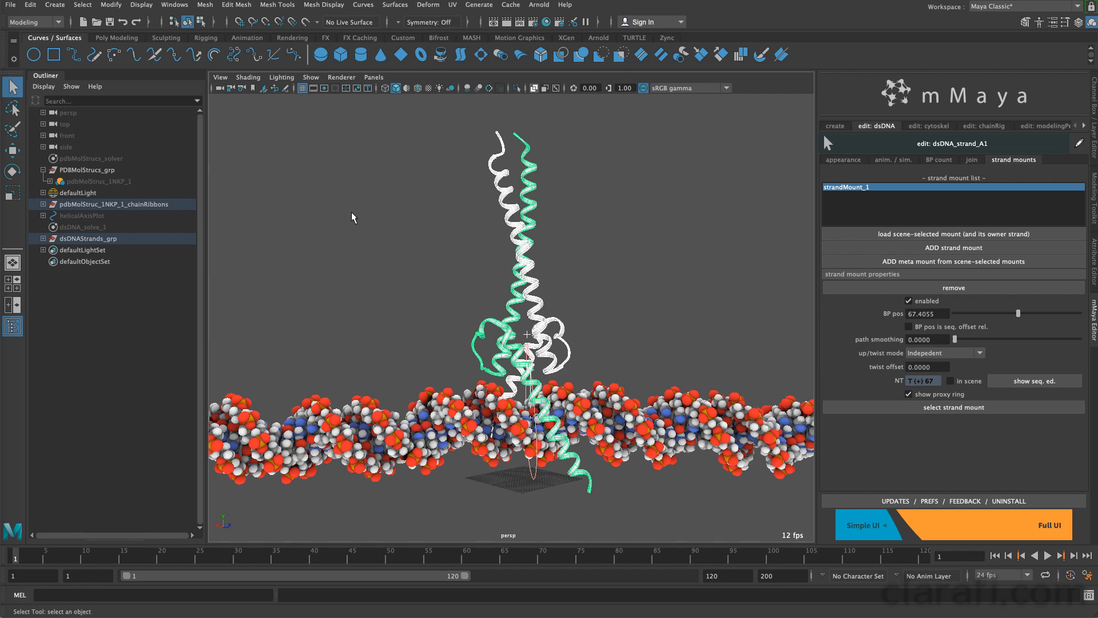
key("space")
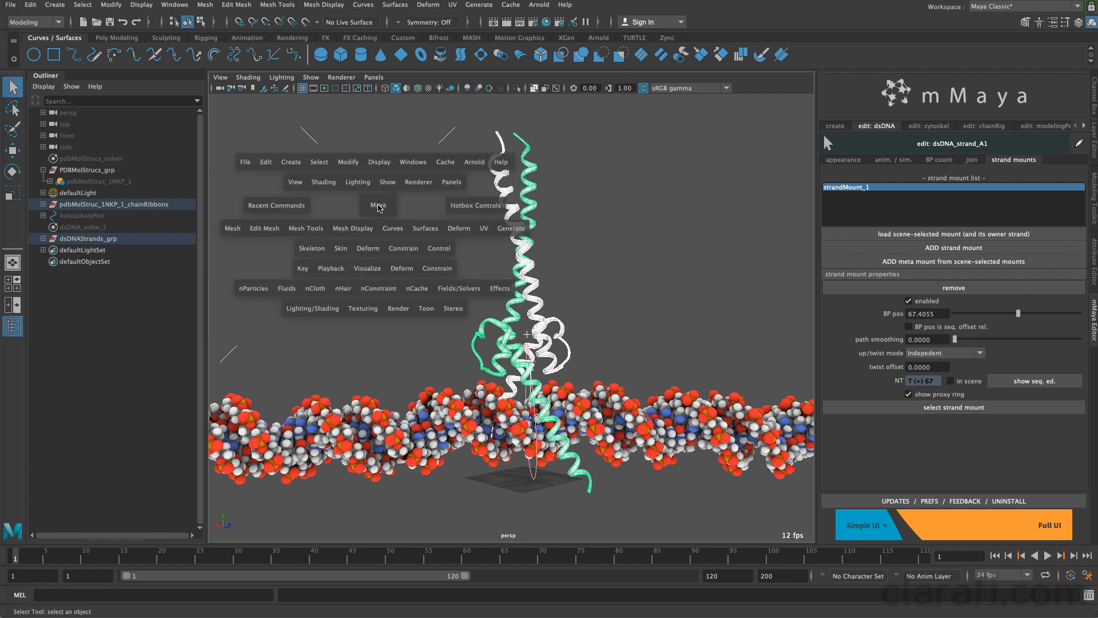
left_click(403, 254)
left_click(413, 279)
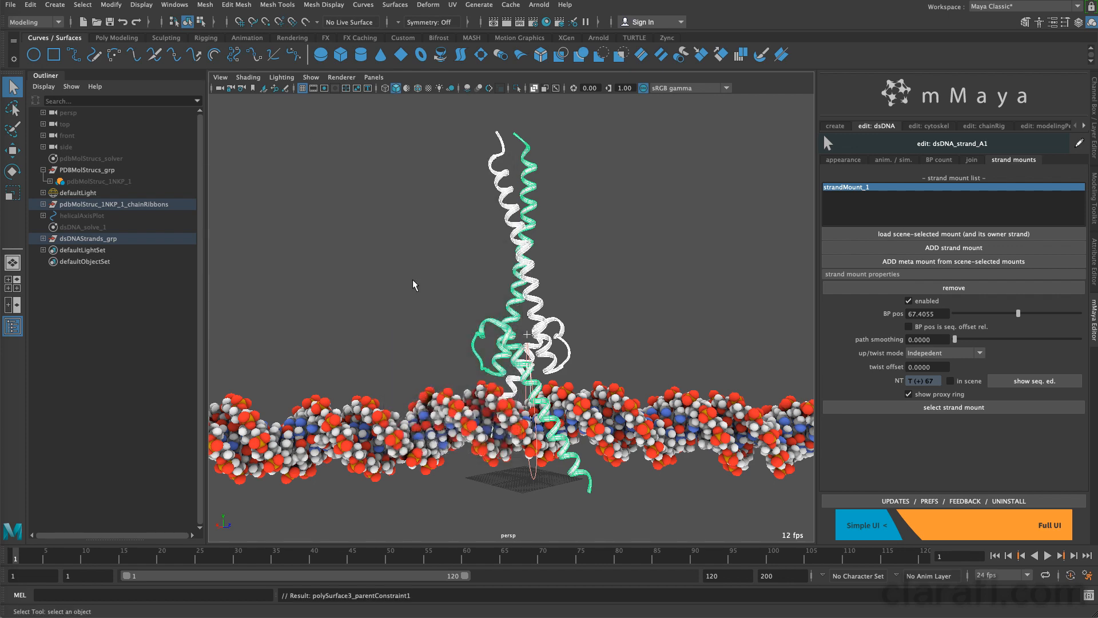
right_click_drag(582, 372, 549, 363, "alt")
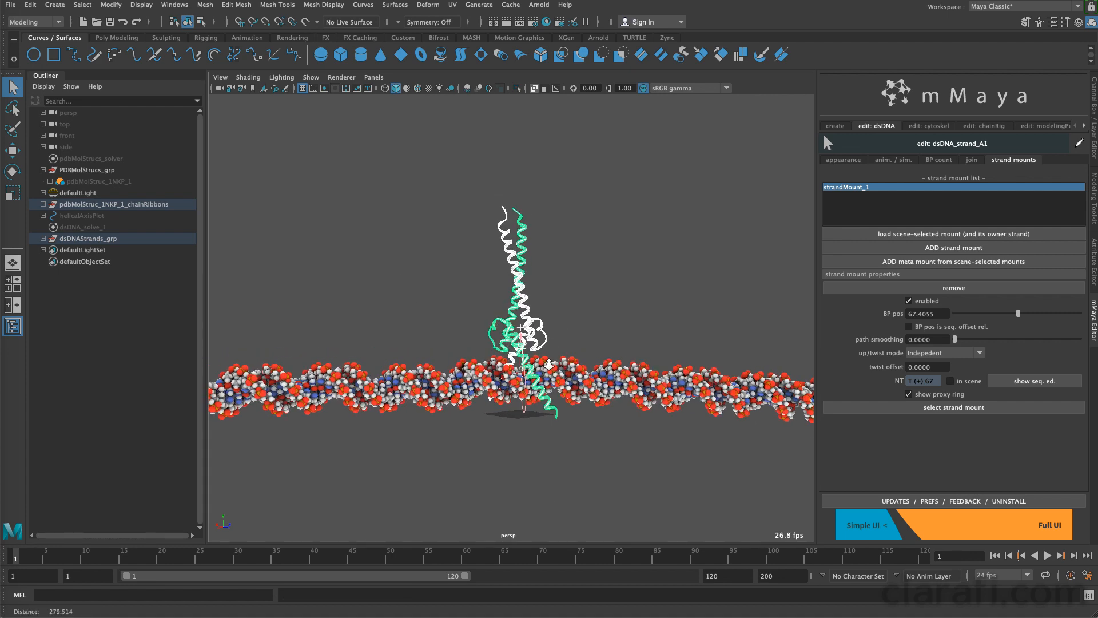
left_click(430, 308)
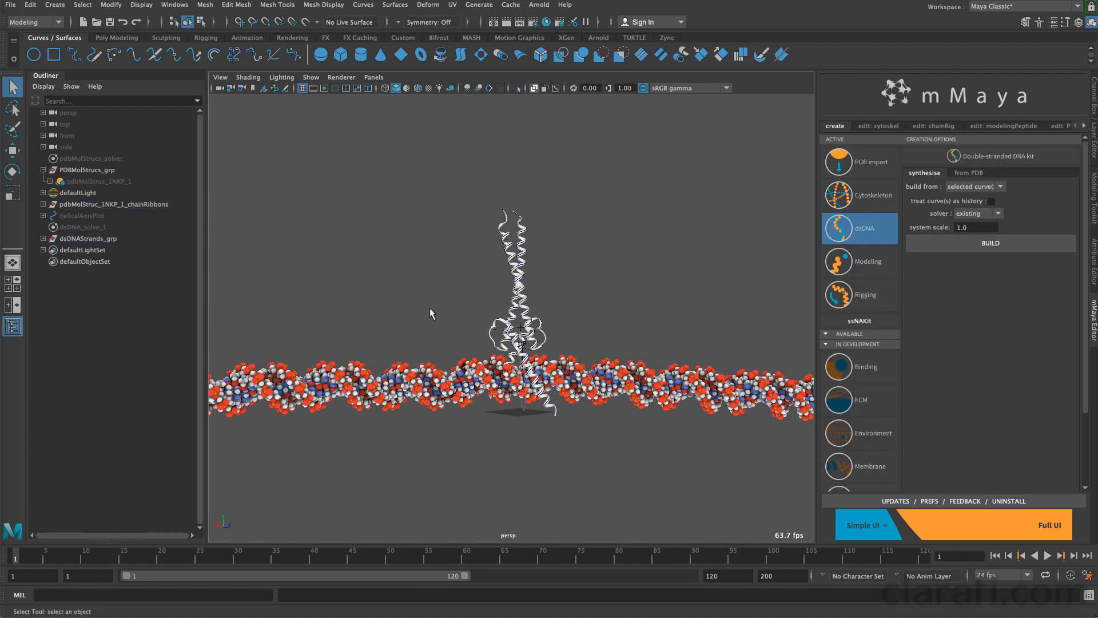
Step: Play back the timeline to test the ribbon constraint, stop it, and undo the playback and the parent constraint
left_click(1047, 556)
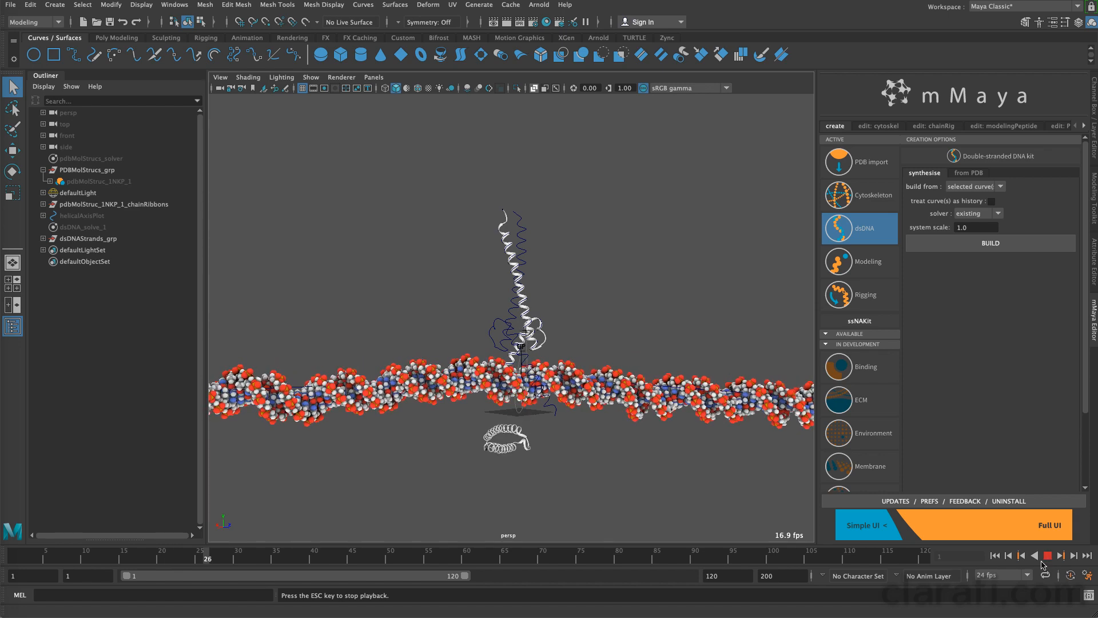
left_click(1048, 555)
key("ctrl+z")
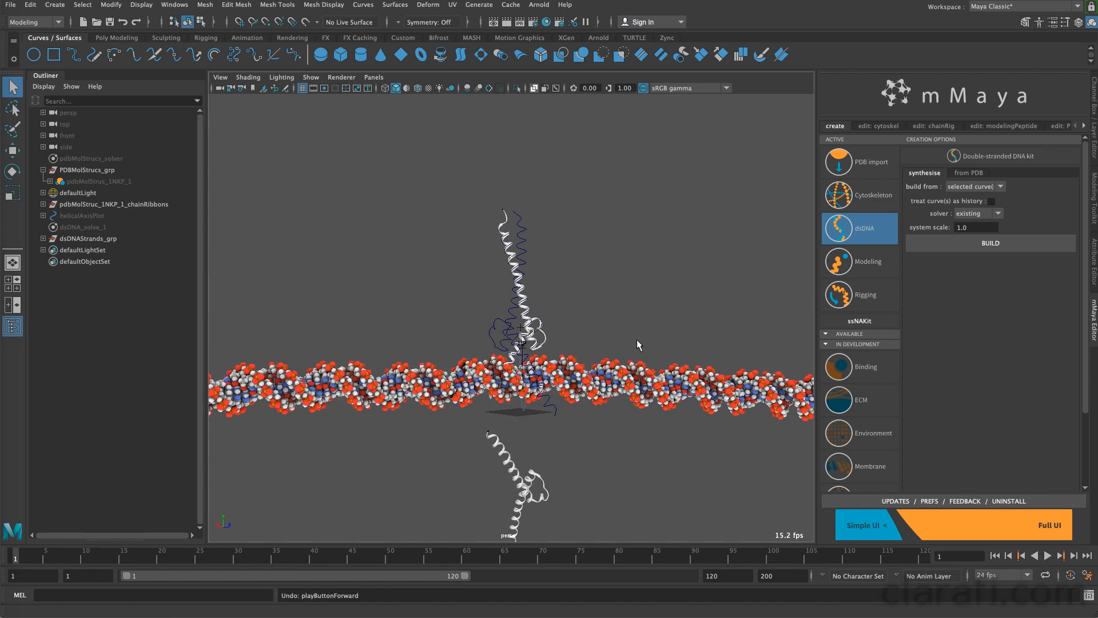
key("ctrl+z")
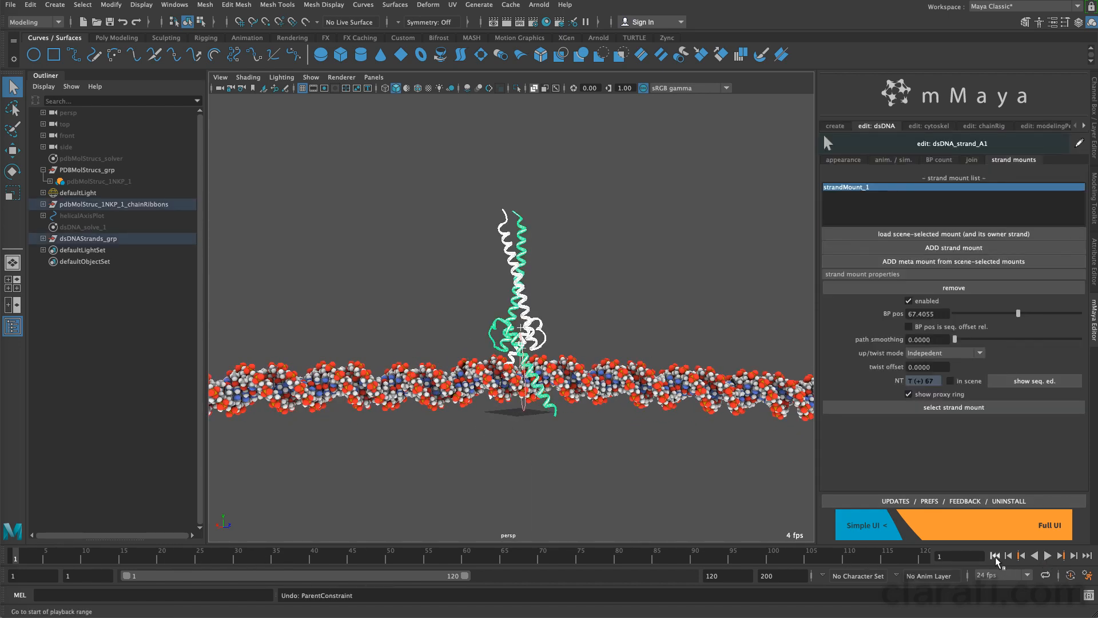
key("alt+v")
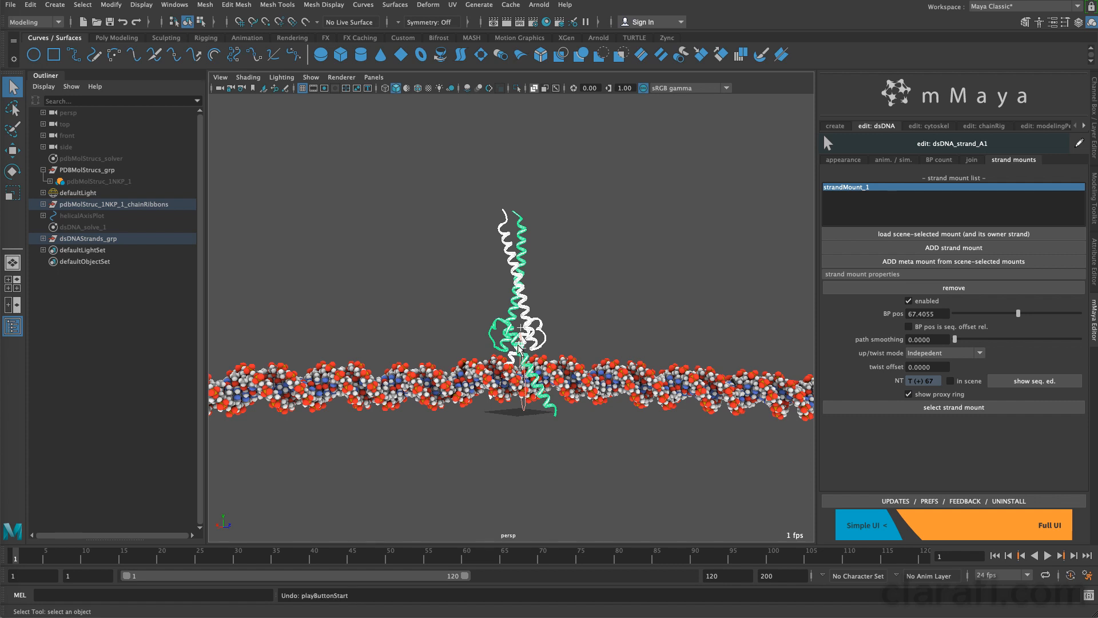
Step: Parent-constrain the whole pdbMolStruc_1NKP_1_chainRibbons group to strandMount_1, selecting the mount first and the ribbon group last
left_click(514, 280, "shift")
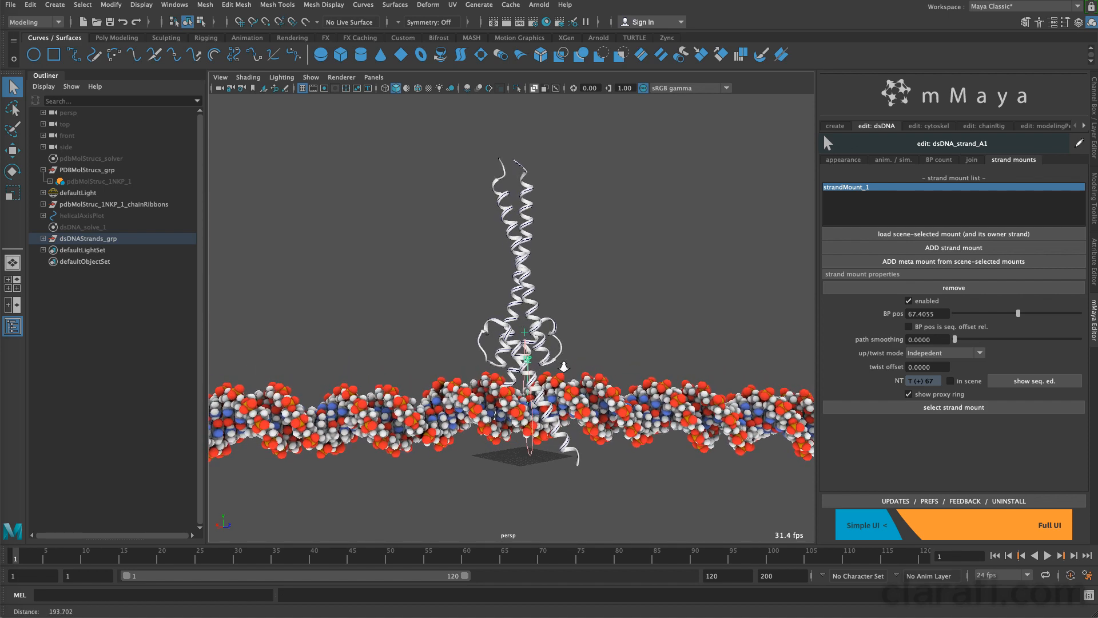
left_click(544, 477)
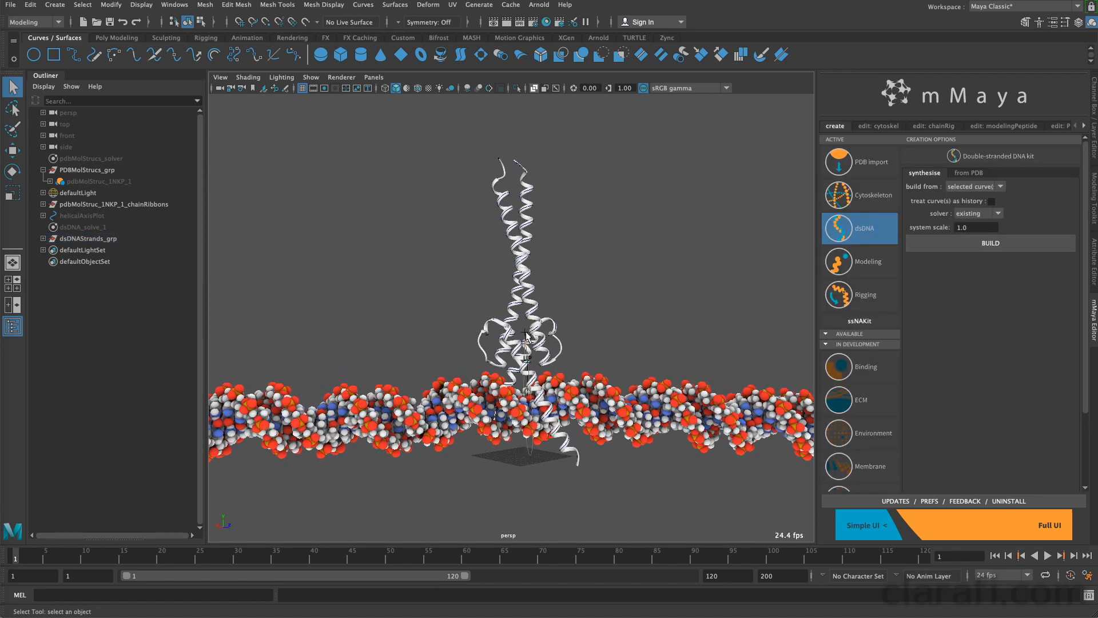
left_click(524, 336)
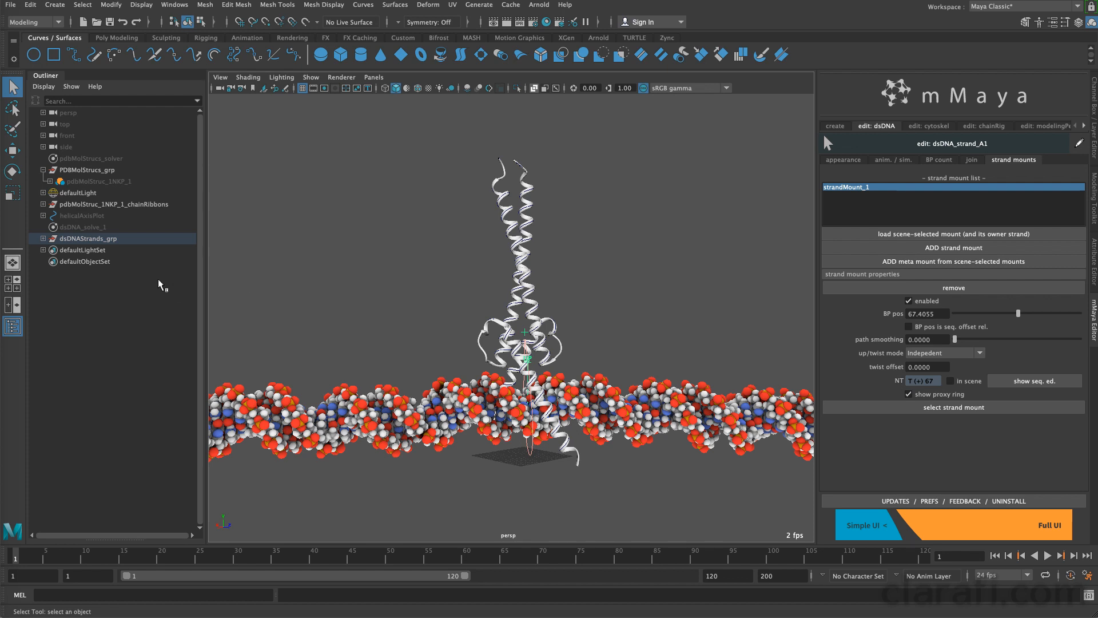
left_click(87, 239)
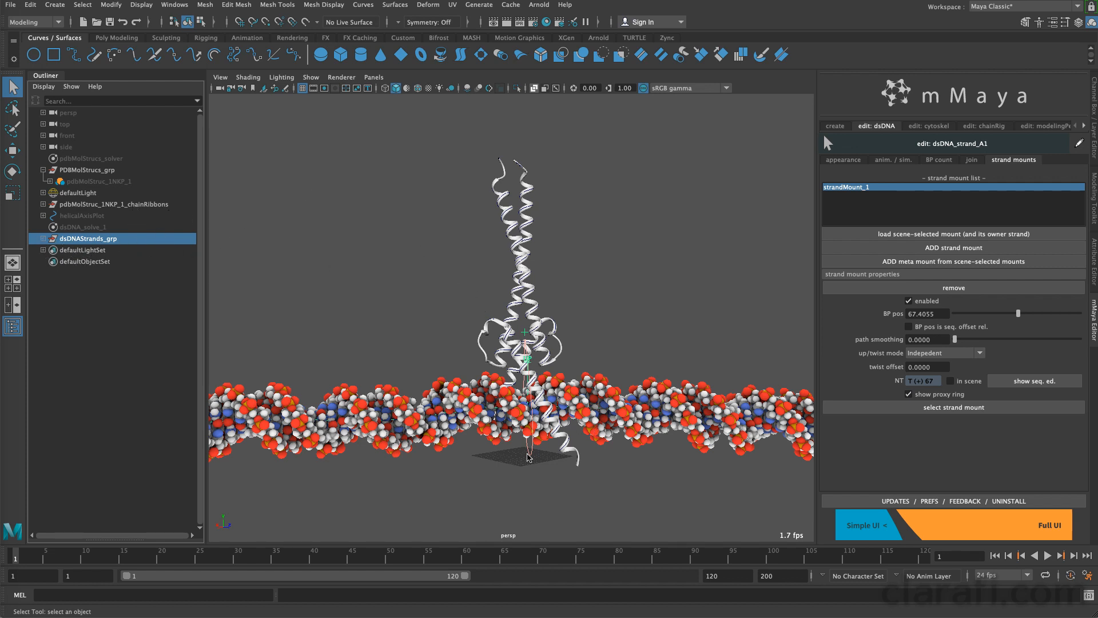
left_click(519, 337)
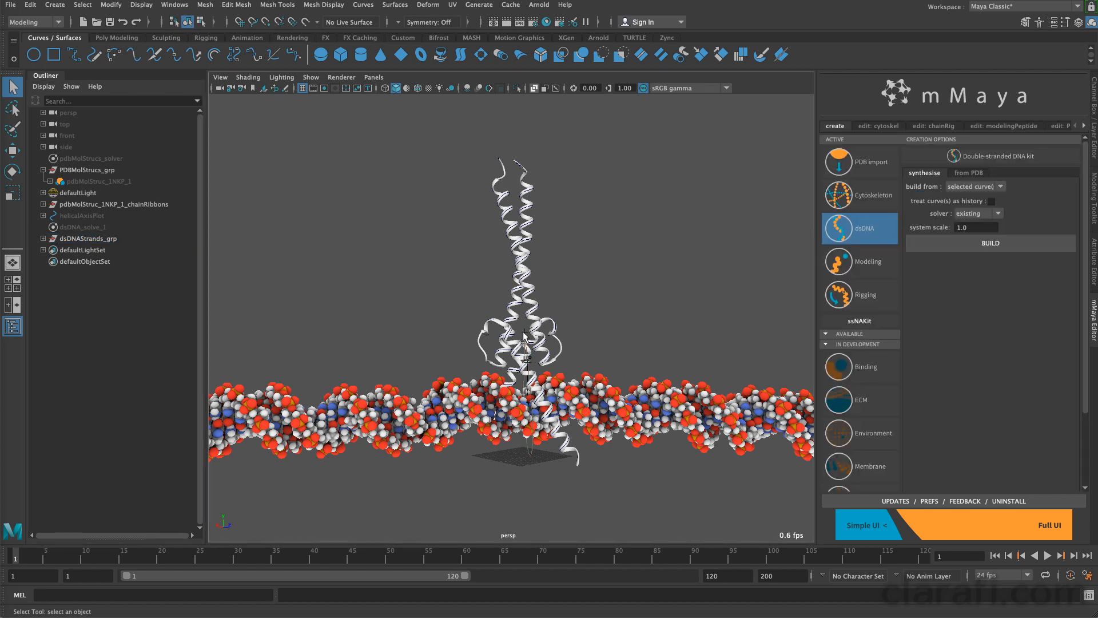
left_click(524, 349)
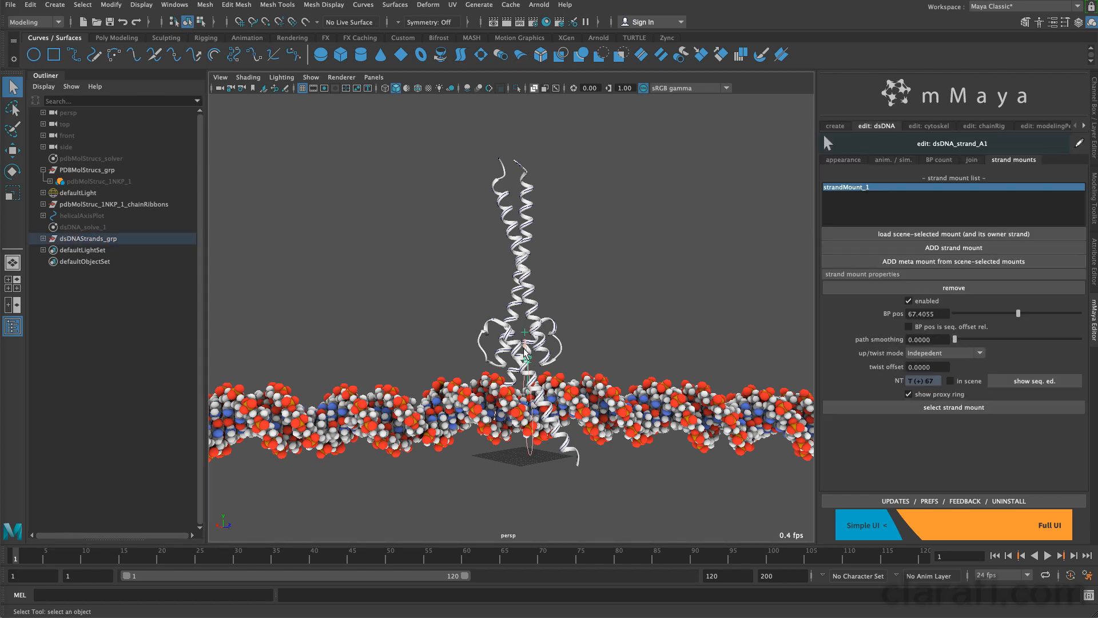
left_click(146, 203, "ctrl")
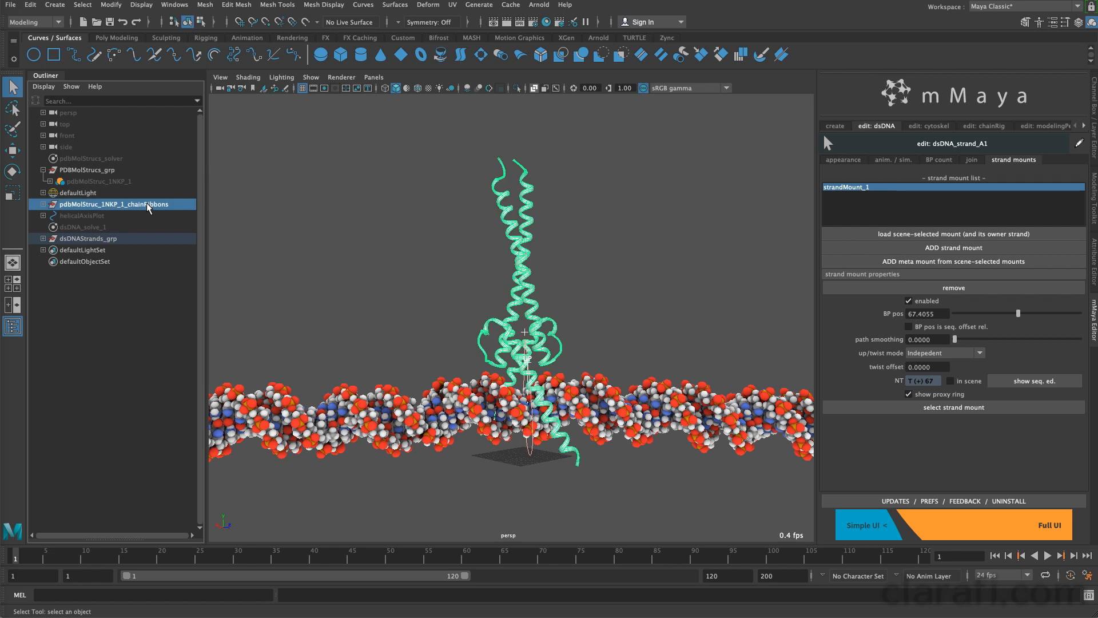
key("space")
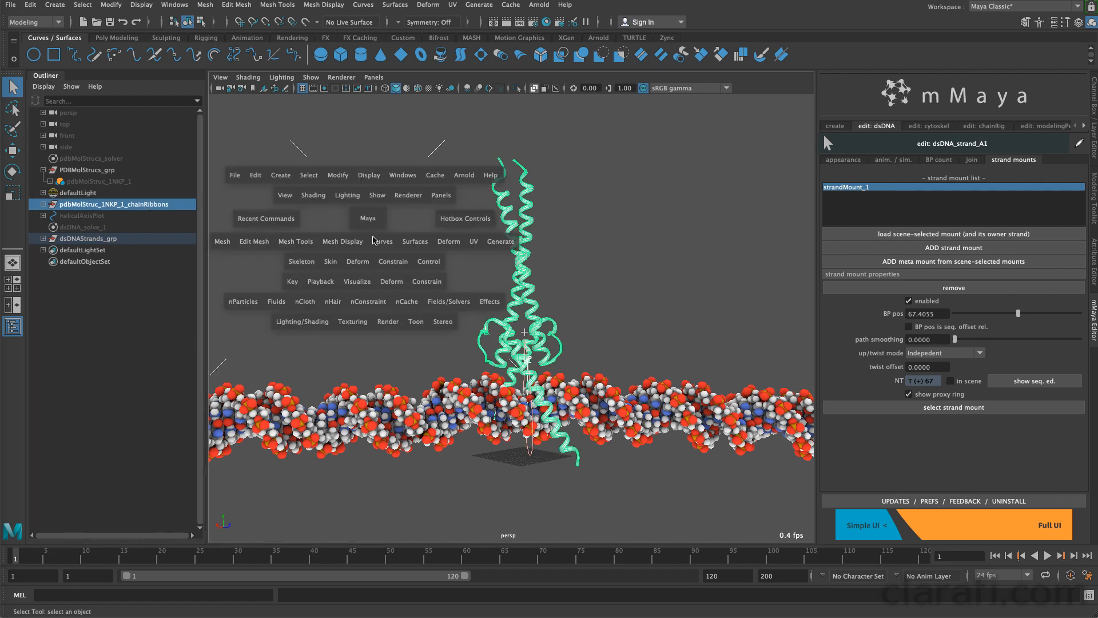
left_click(394, 269)
left_click(409, 293)
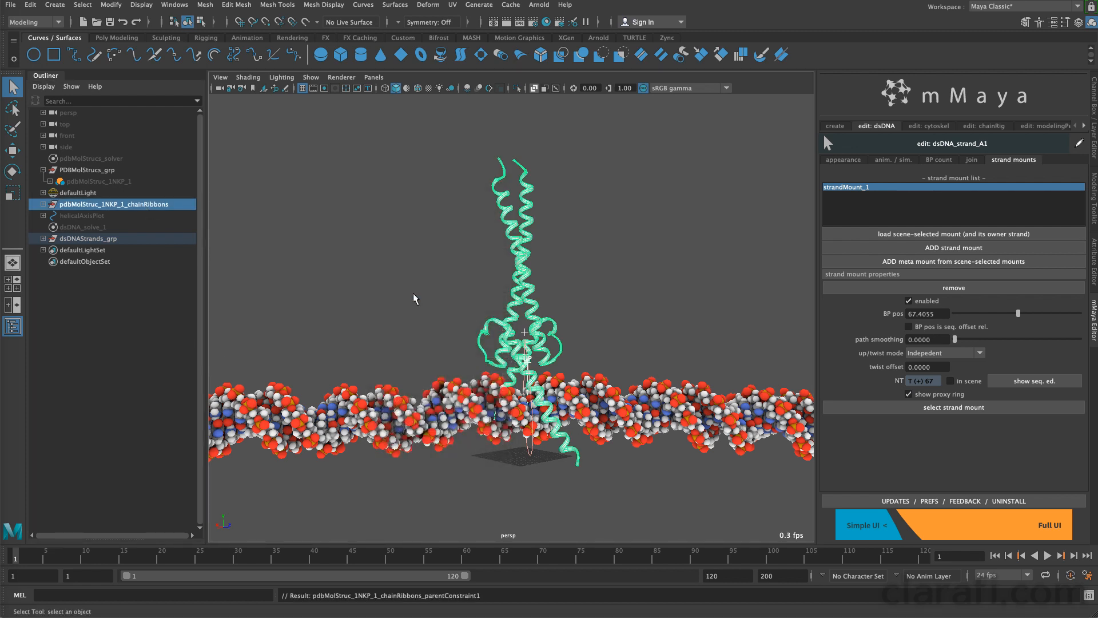
Step: Play back the timeline to watch the protein ribbons move with the DNA strand, and stop the playback
left_click(1048, 555)
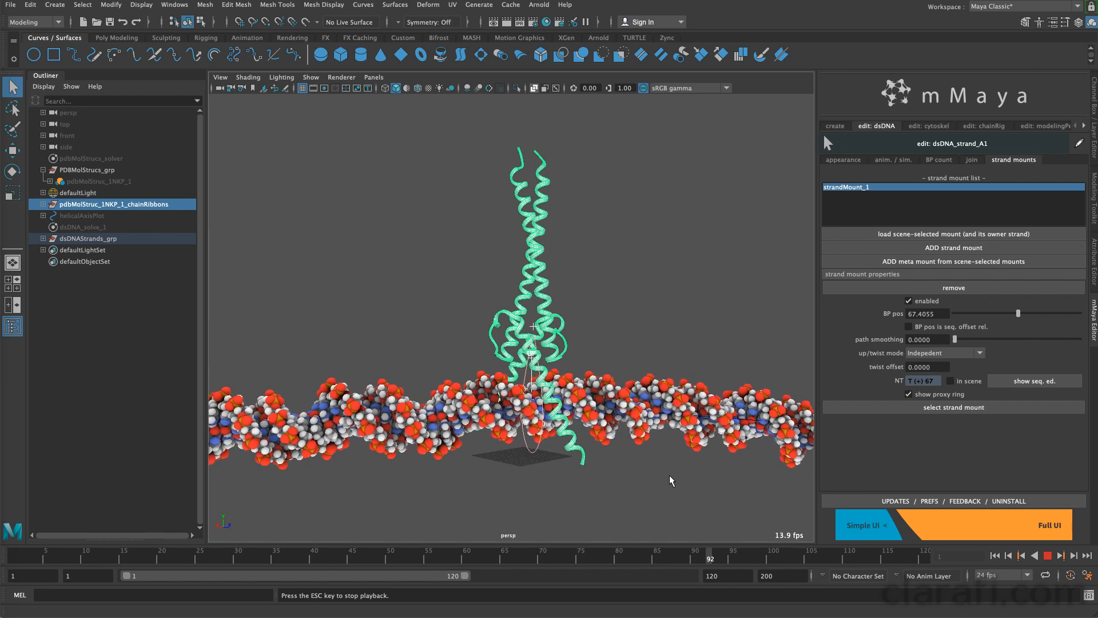
key("Escape")
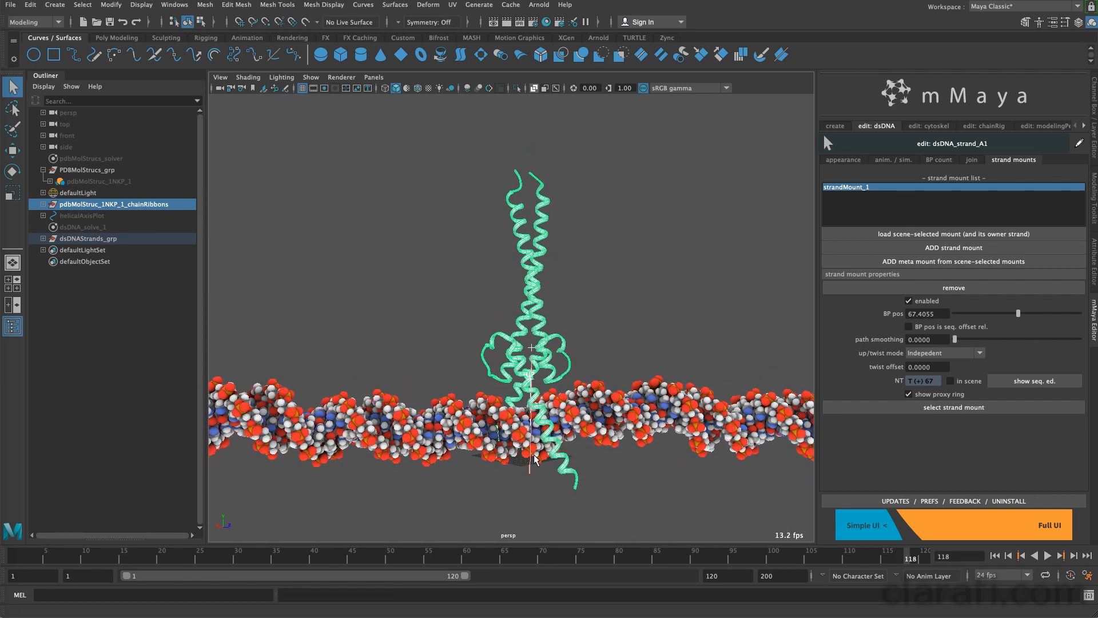
left_click(1, 438)
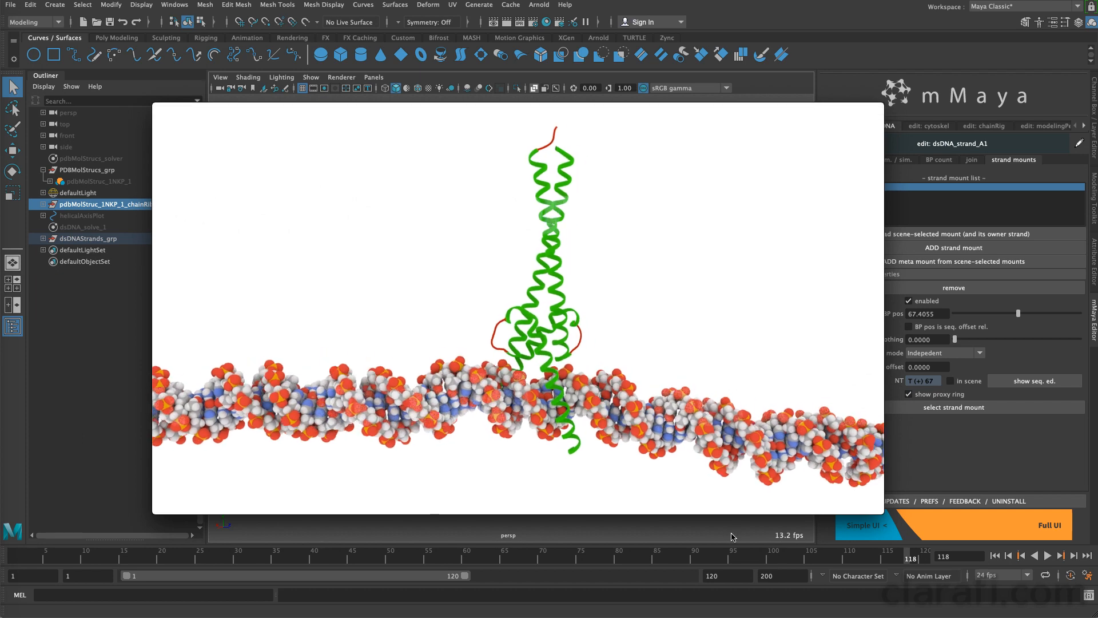